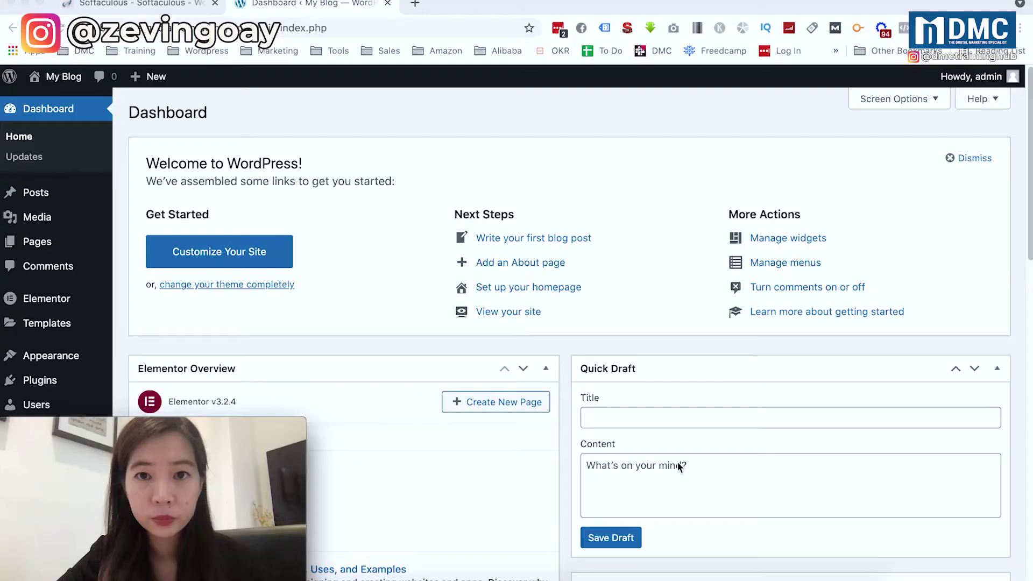
Add a new page titled "Gallery".
scroll(677, 461, "down", 1)
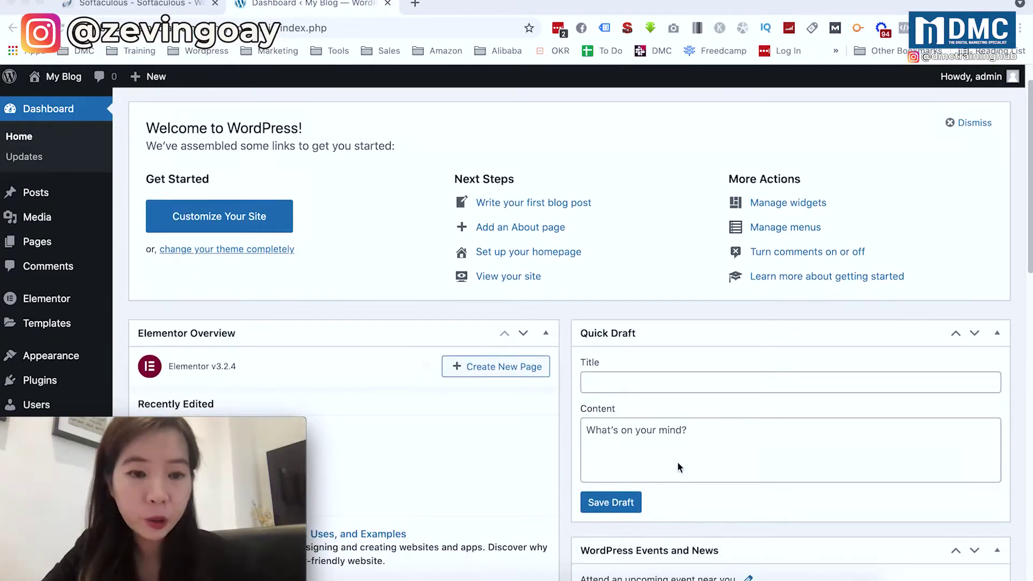
scroll(678, 464, "down", 1)
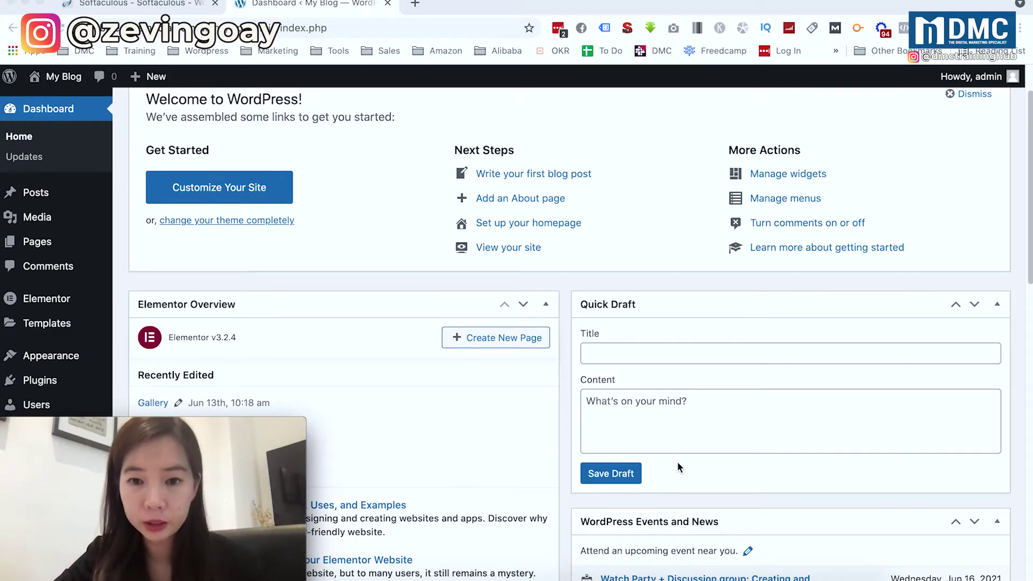
scroll(678, 466, "down", 1)
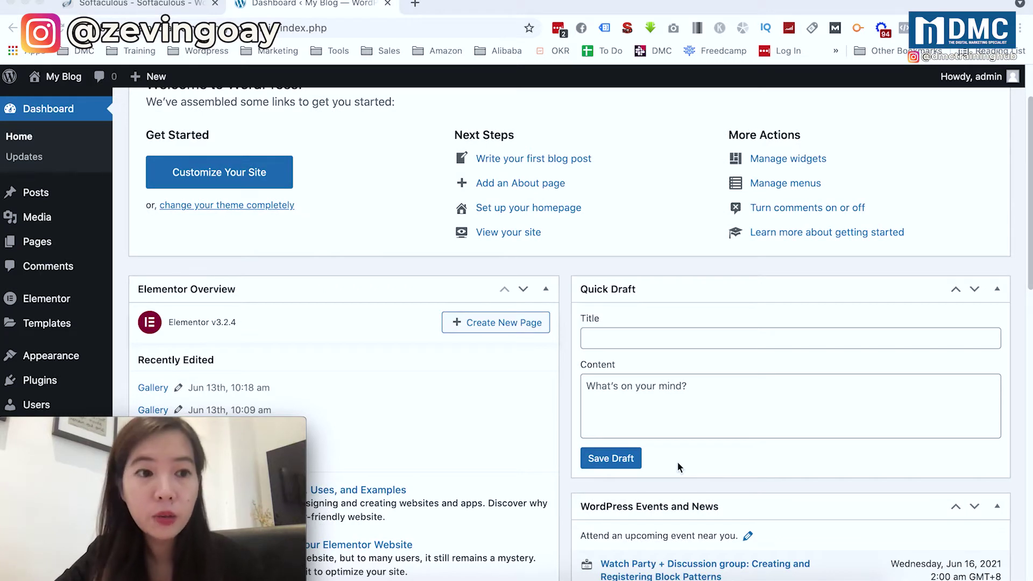
scroll(677, 462, "down", 1)
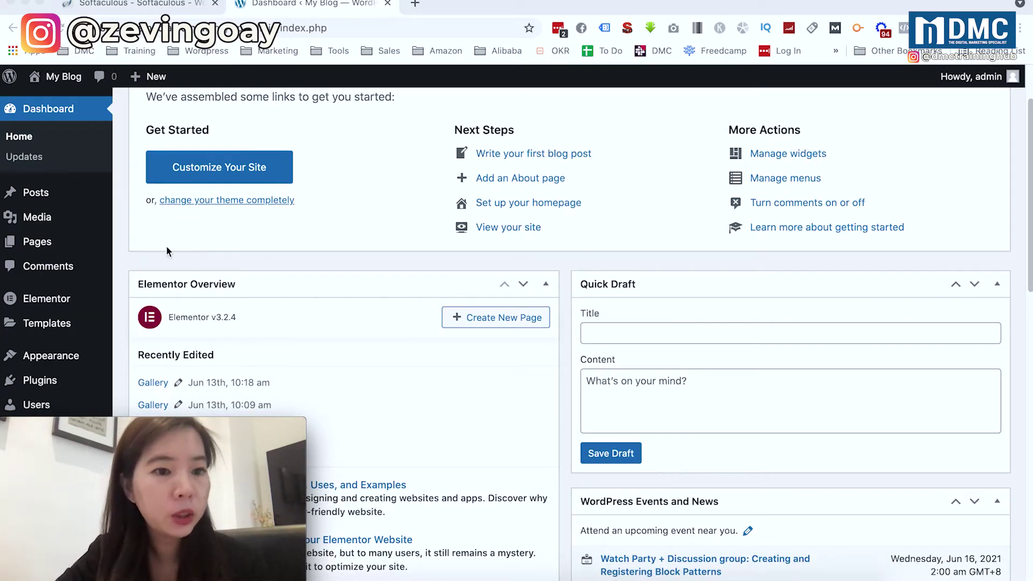
mouse_move(69, 242)
left_click(146, 265)
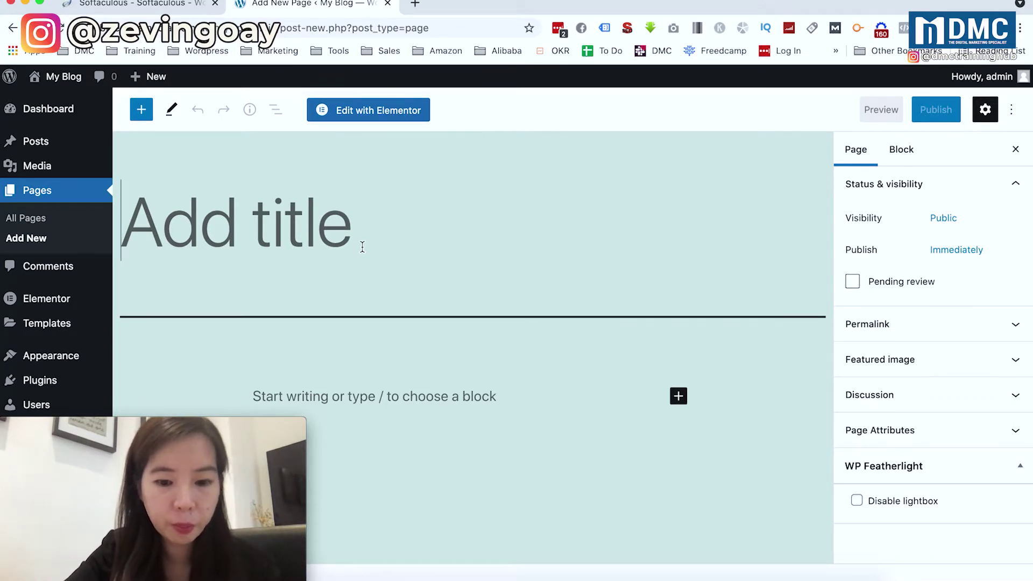
type("Ga")
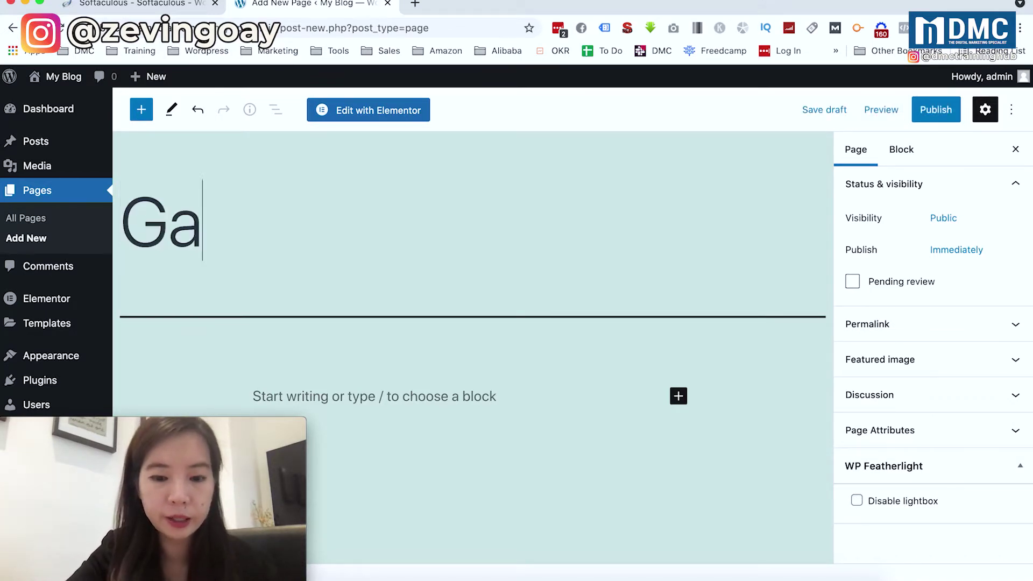
type("llery")
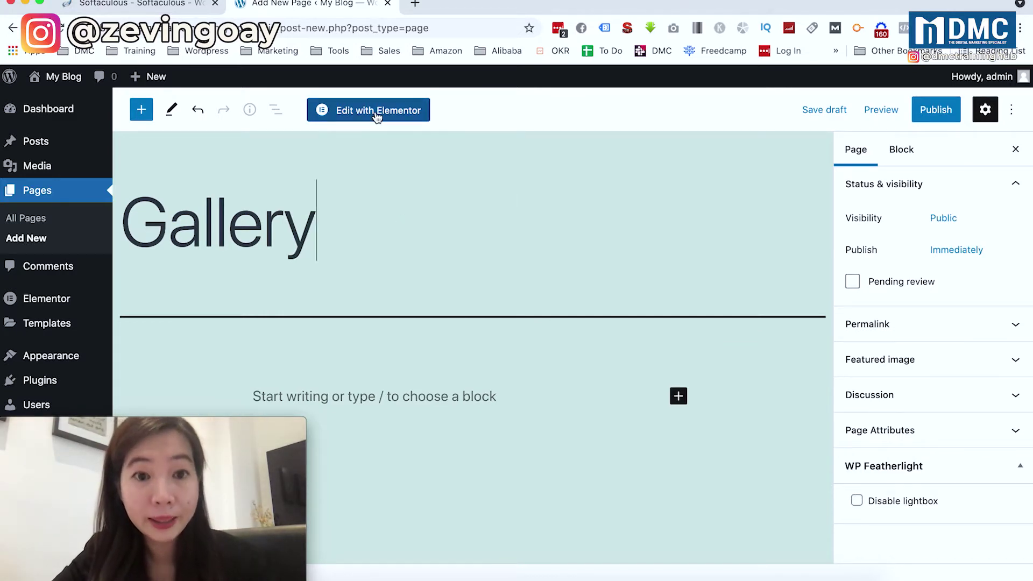
Open the Gallery page in the Elementor editor and add a single-column section below the title.
left_click(414, 114)
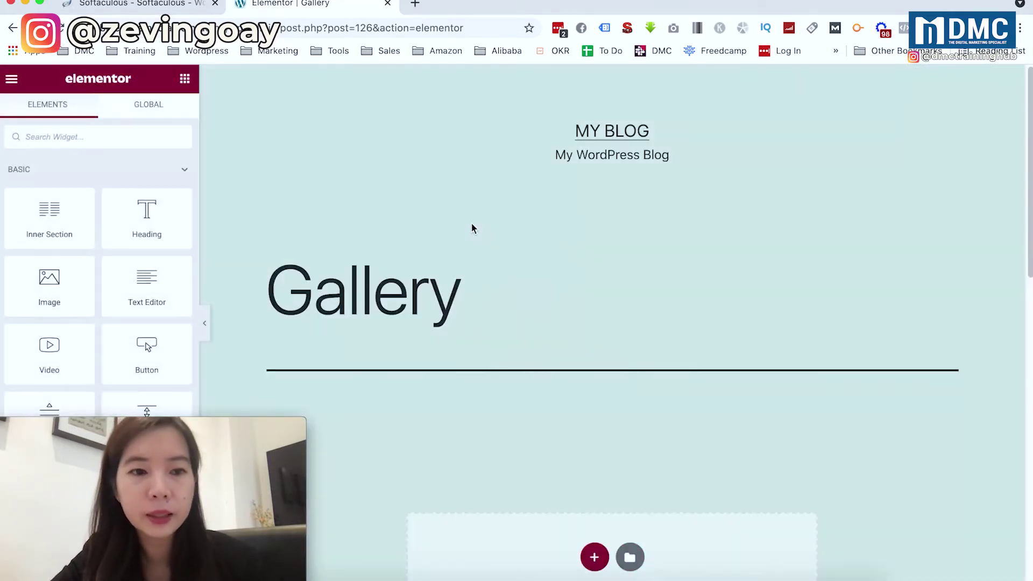
scroll(434, 301, "down", 2)
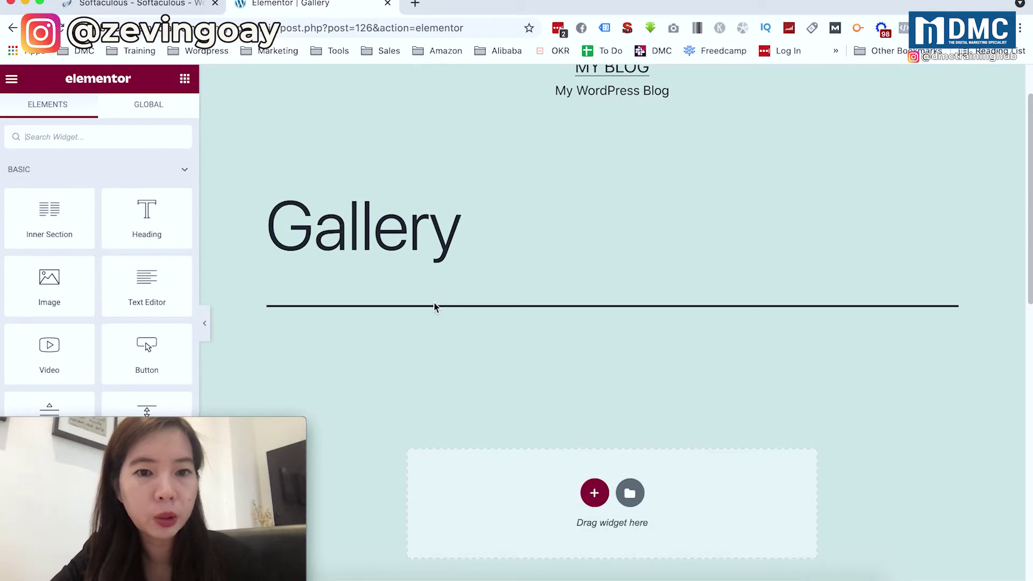
scroll(435, 307, "down", 1)
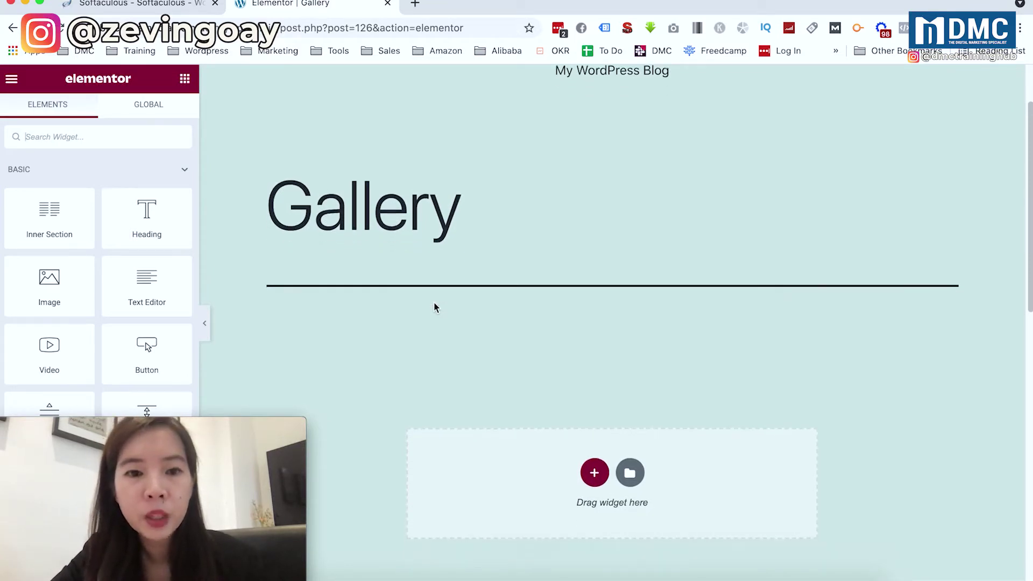
scroll(435, 308, "down", 1)
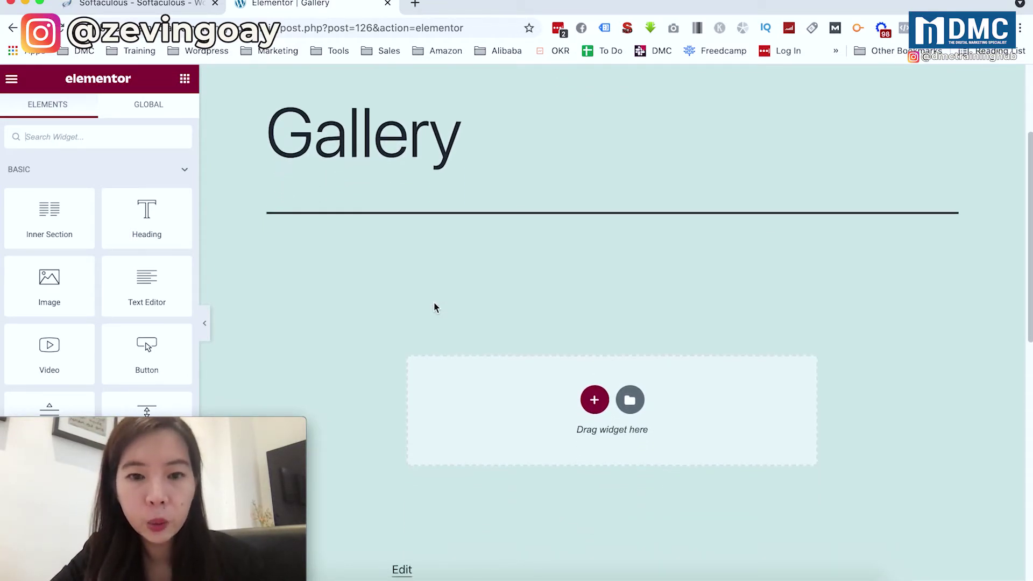
scroll(434, 307, "down", 1)
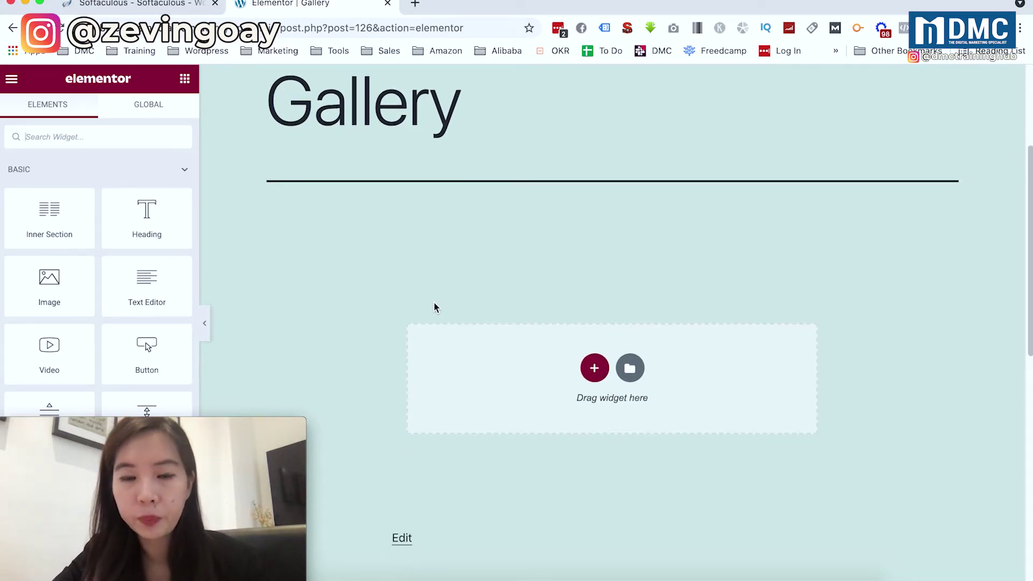
scroll(434, 307, "down", 1)
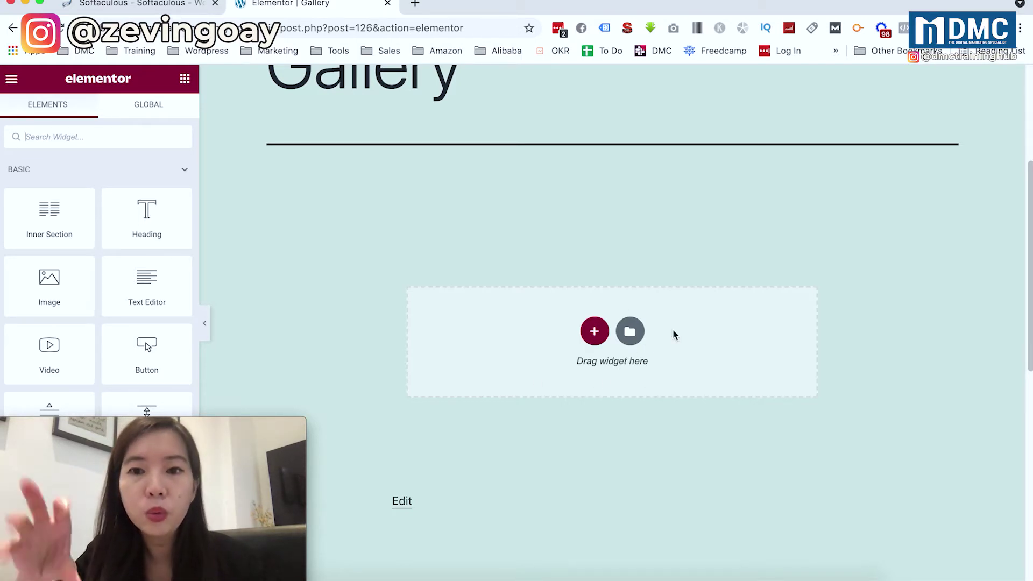
scroll(673, 330, "down", 1)
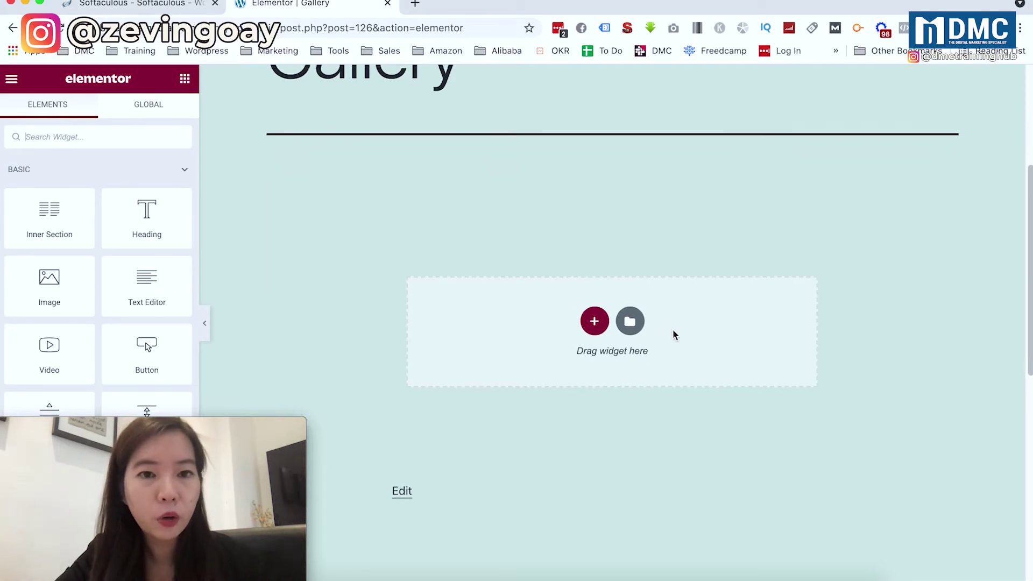
scroll(672, 333, "down", 1)
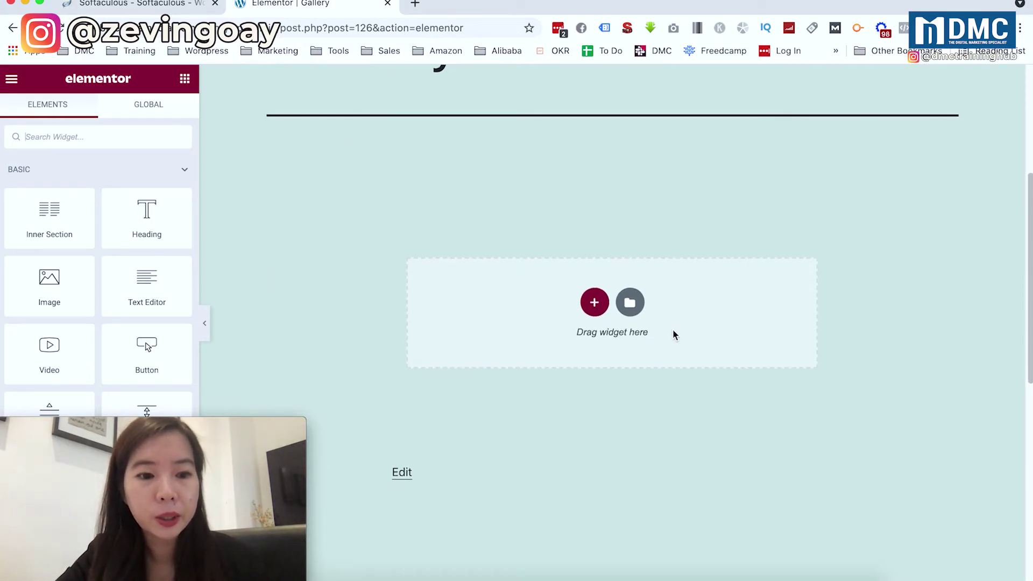
left_click(593, 305)
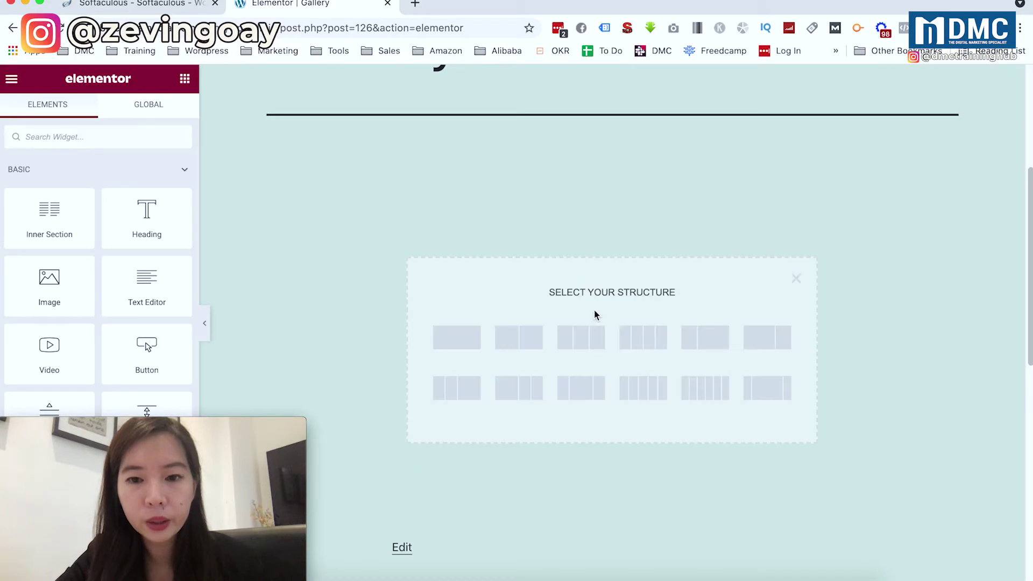
left_click(457, 340)
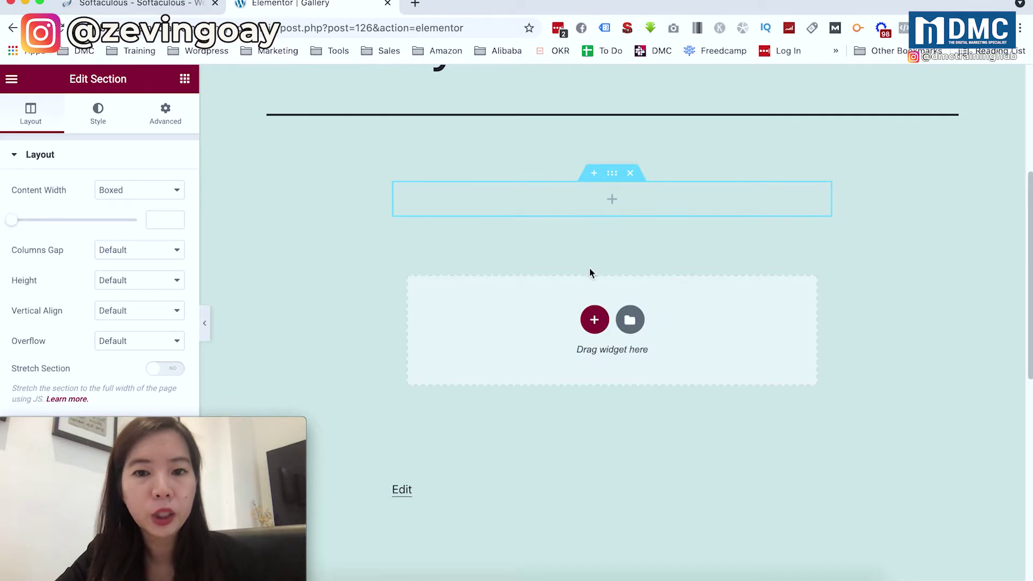
Search the widgets for "gallery", place the Basic Gallery widget in the new section and open its image chooser.
left_click(613, 206)
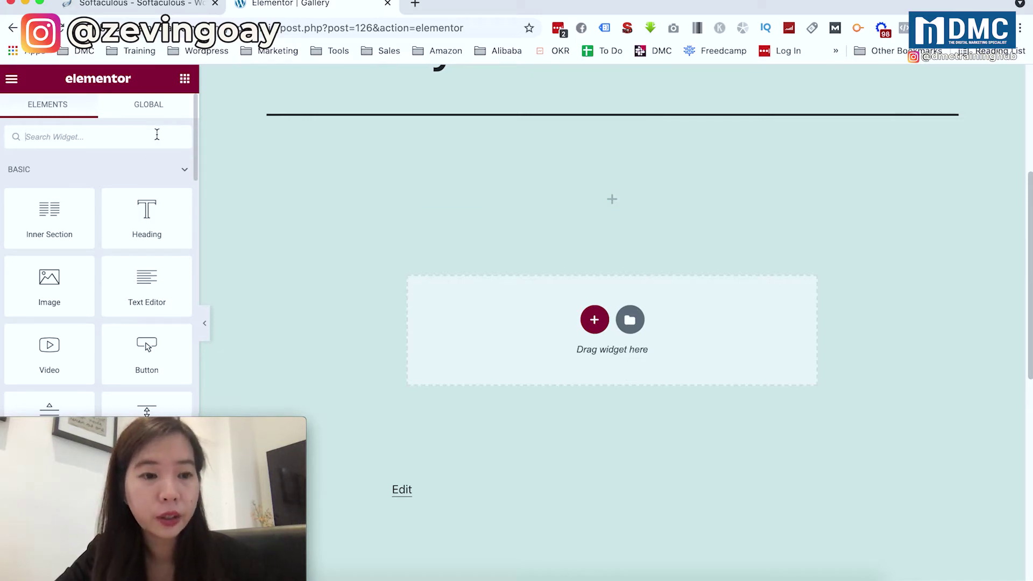
scroll(81, 224, "down", 3)
scroll(81, 223, "down", 3)
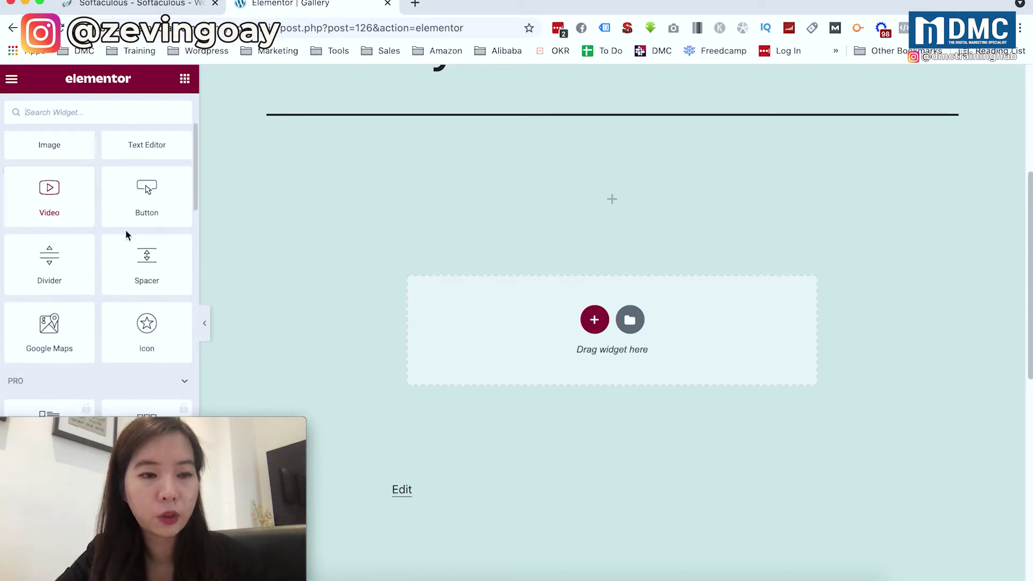
scroll(105, 238, "up", 6)
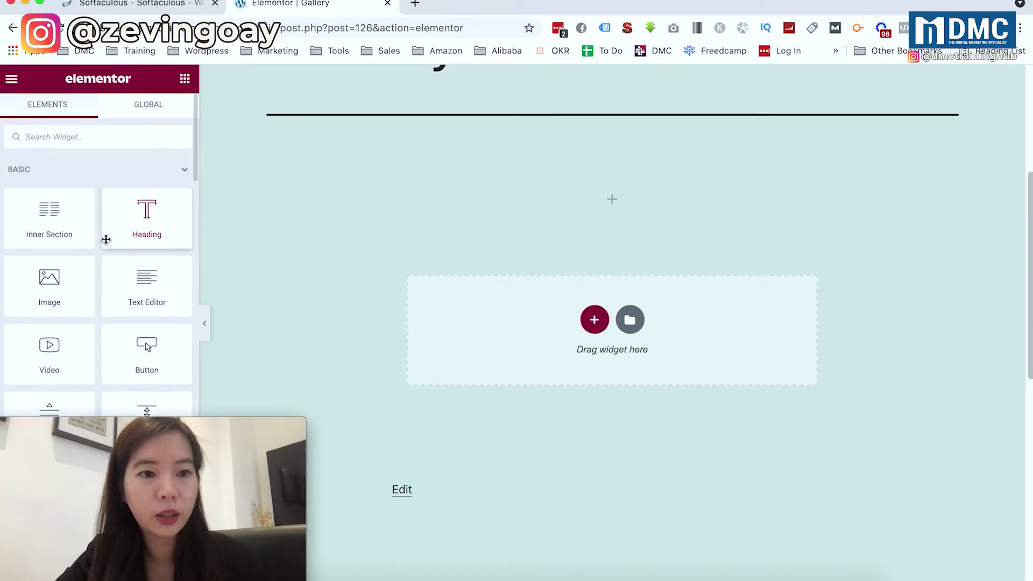
left_click(70, 138)
type("ga")
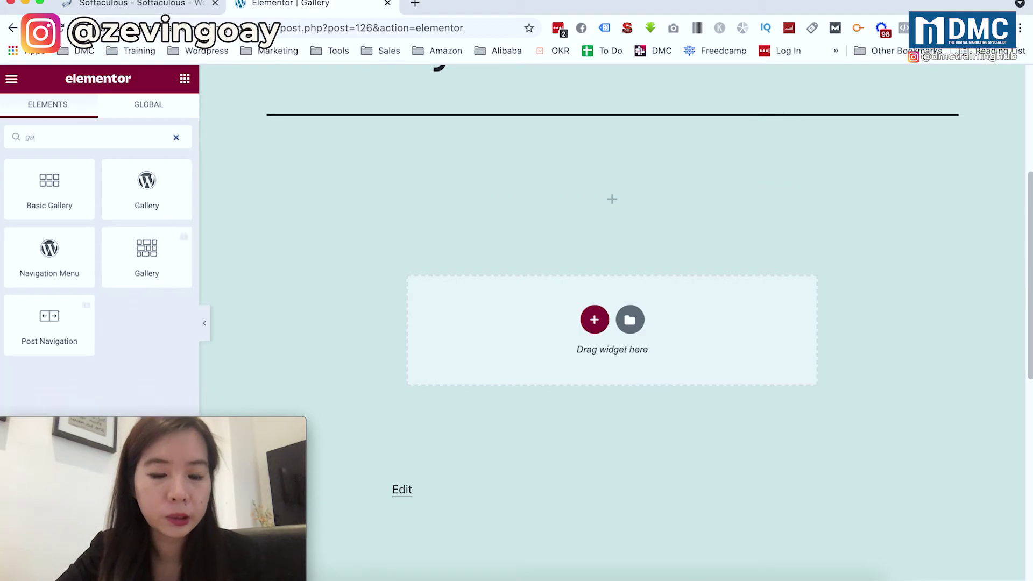
type("llery")
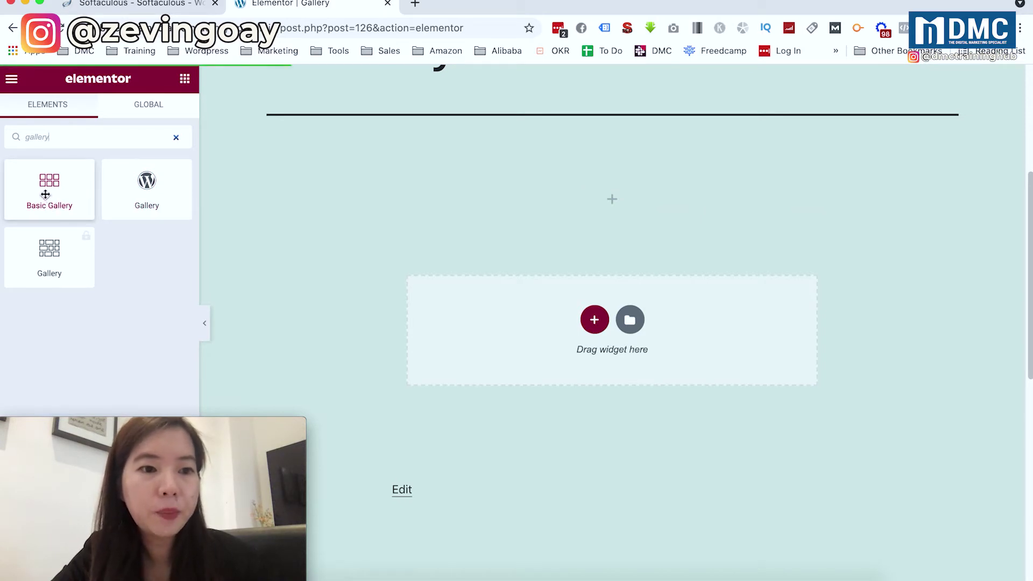
left_click_drag(45, 195, 587, 202)
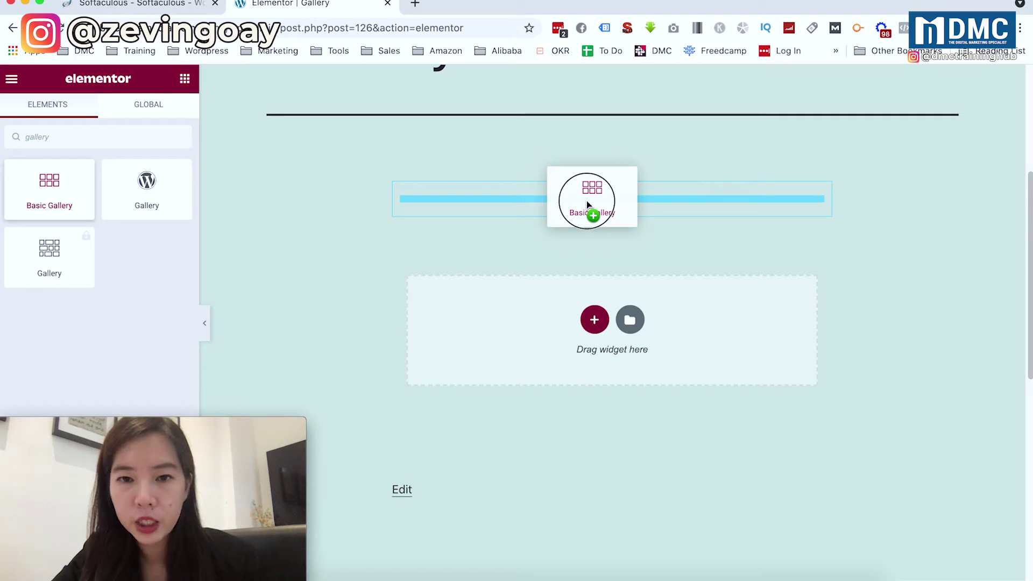
left_click_drag(586, 201, 586, 201)
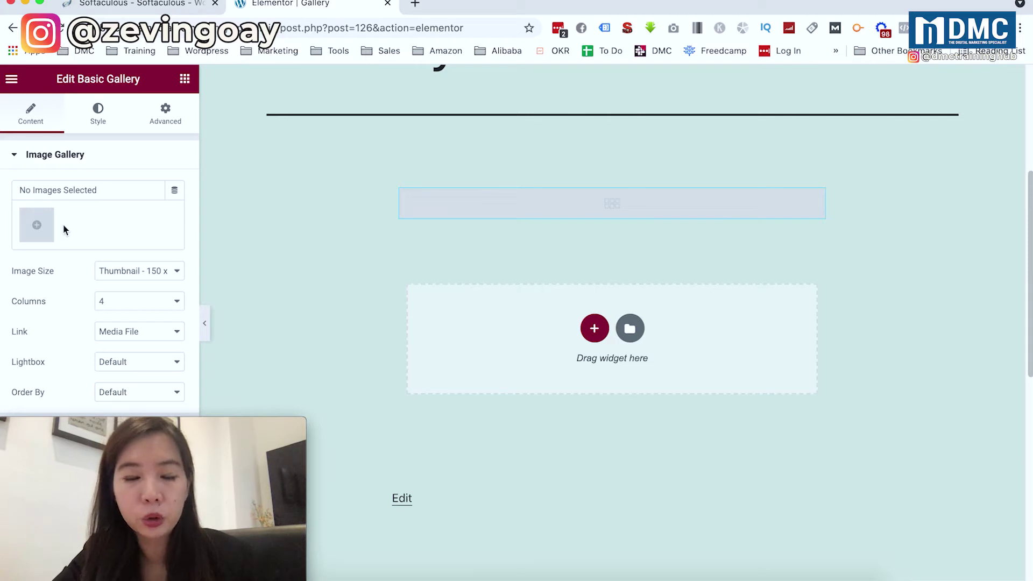
left_click(35, 232)
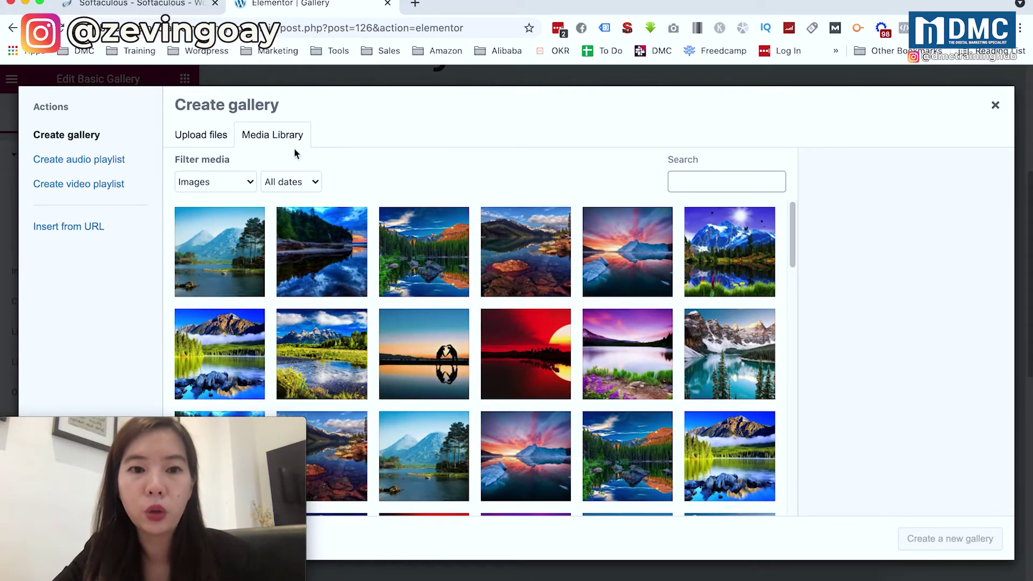
left_click(240, 269)
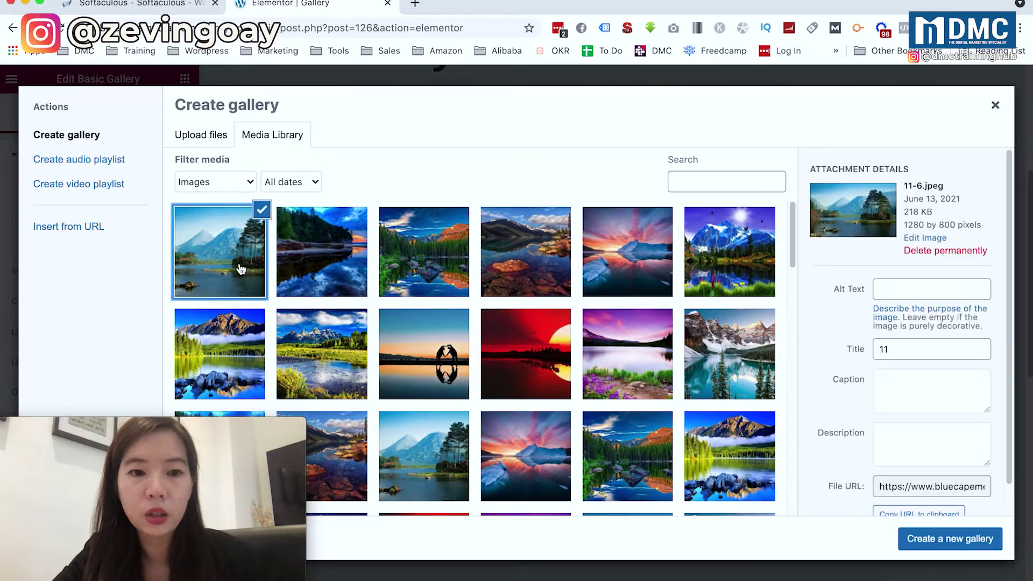
left_click(440, 334)
left_click(492, 331)
left_click(653, 251)
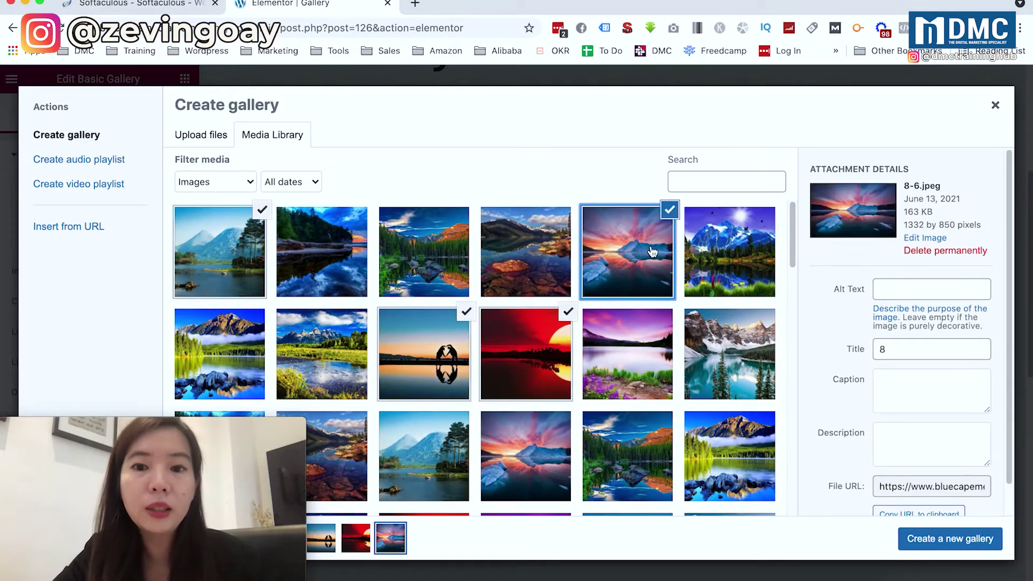
left_click(651, 324)
left_click(712, 357)
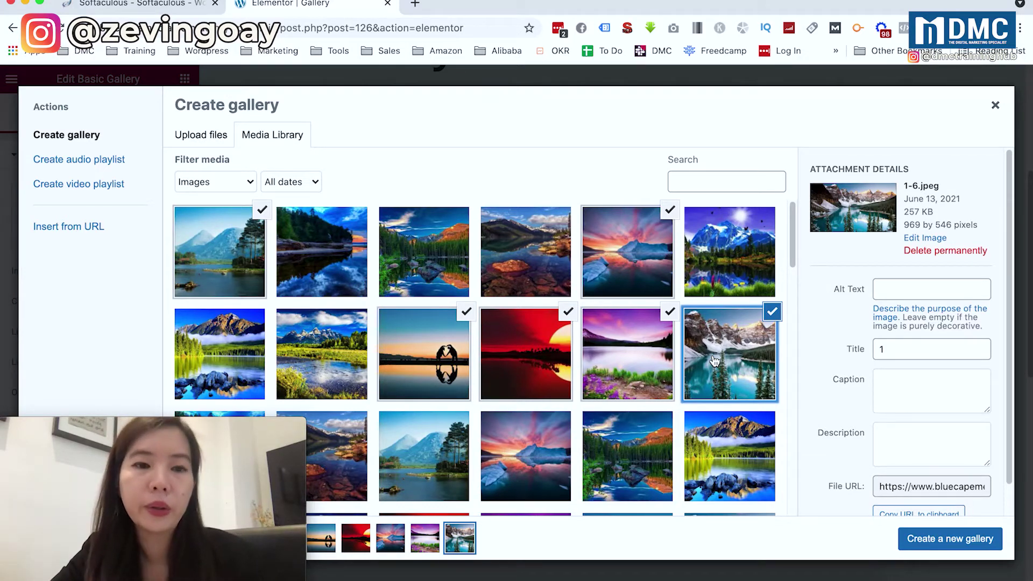
left_click(772, 314)
left_click(669, 312)
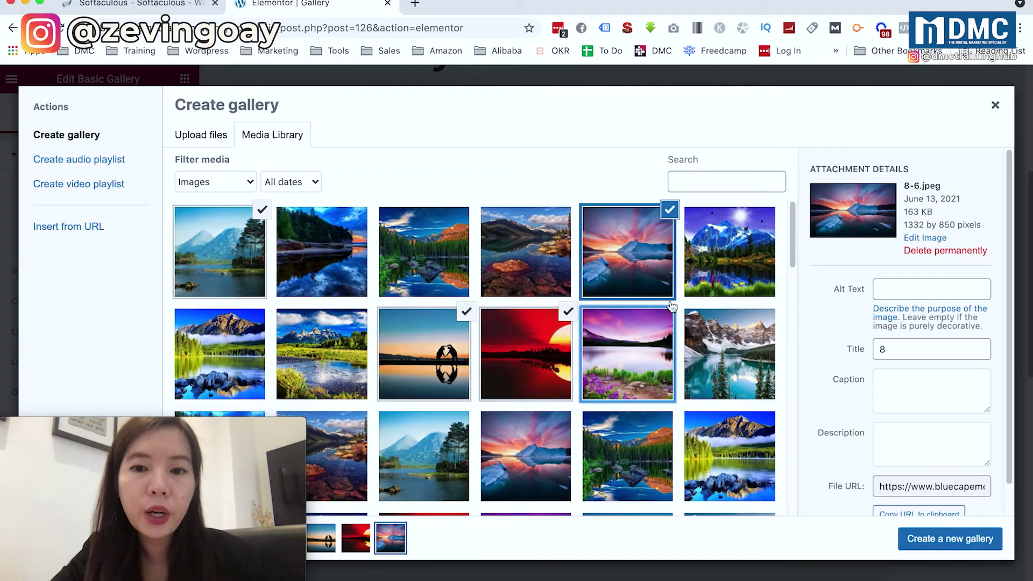
left_click(669, 208)
left_click(568, 311)
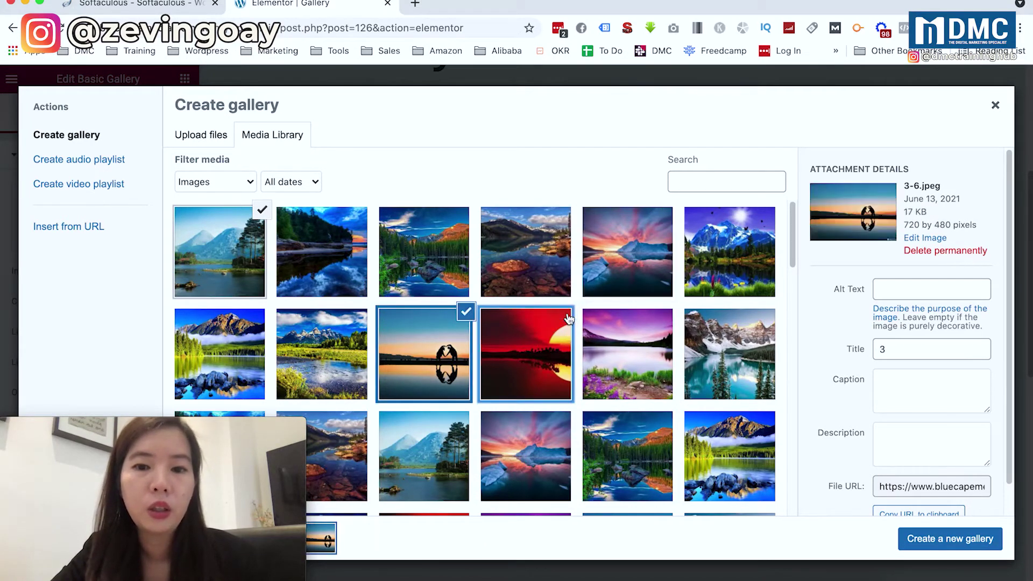
left_click(468, 312)
left_click(262, 209)
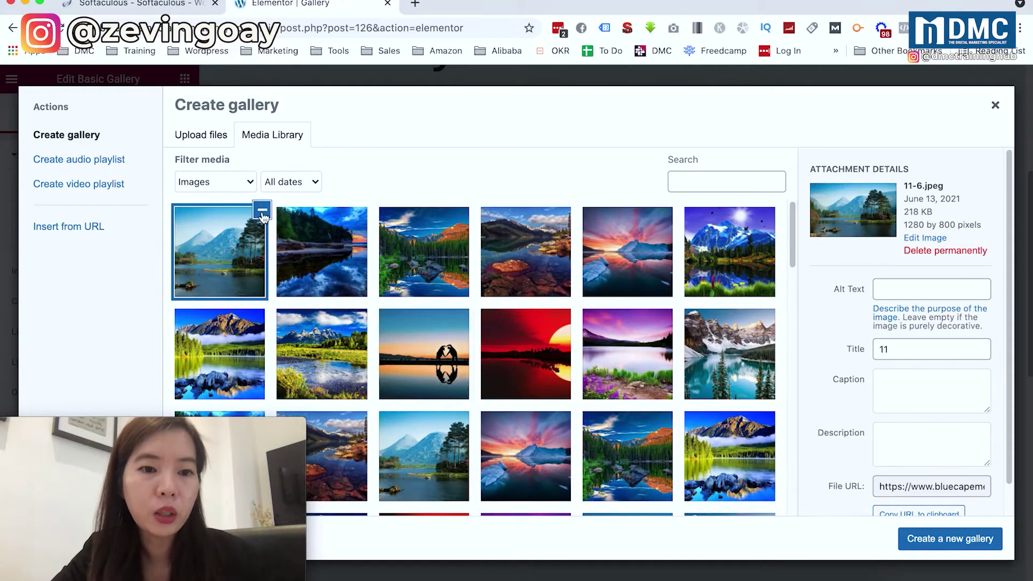
Upload the twelve images 1.jpeg to 12.jpeg from the Image gallery folder into the media library.
left_click(188, 137)
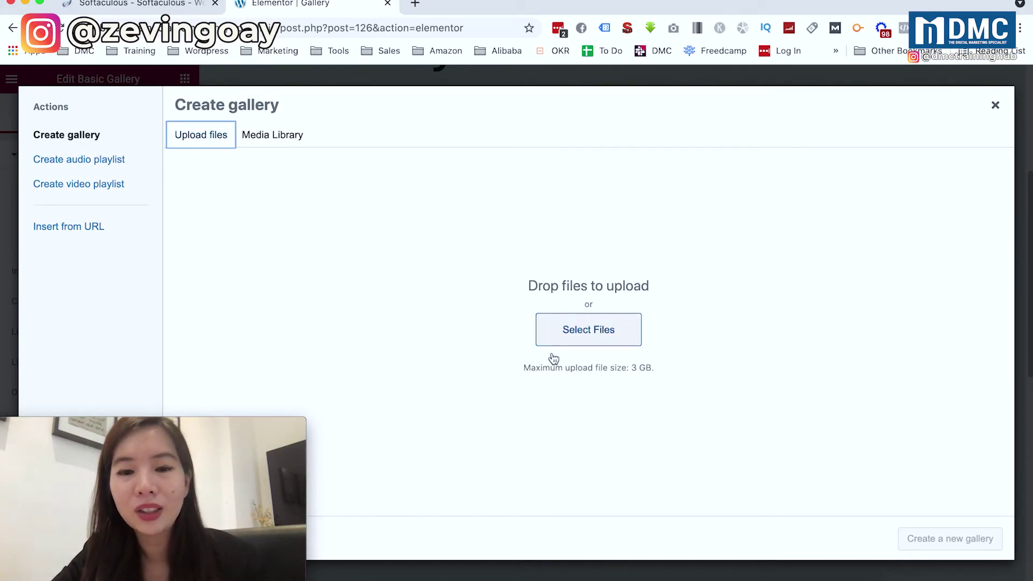
left_click(589, 330)
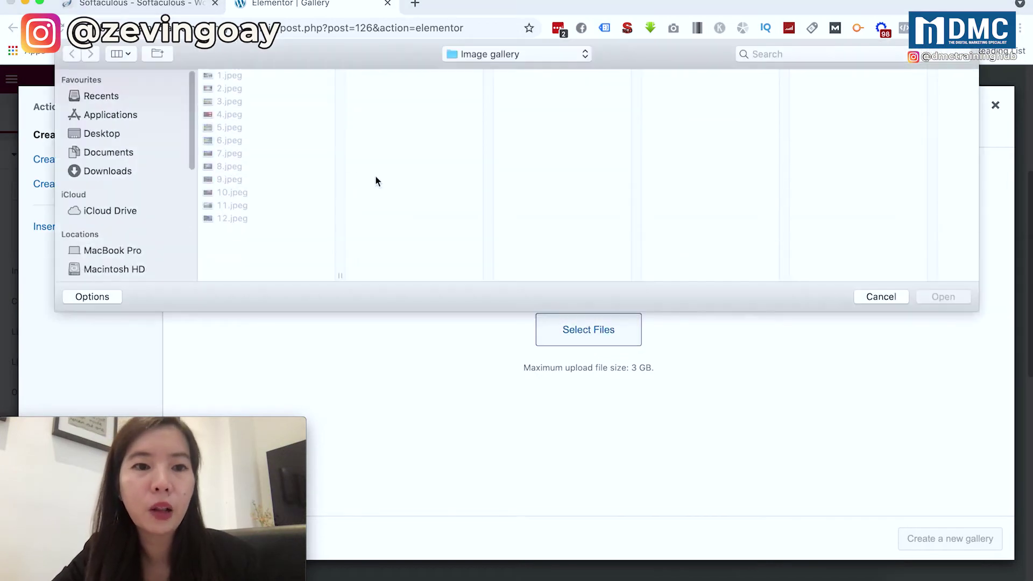
left_click(292, 218)
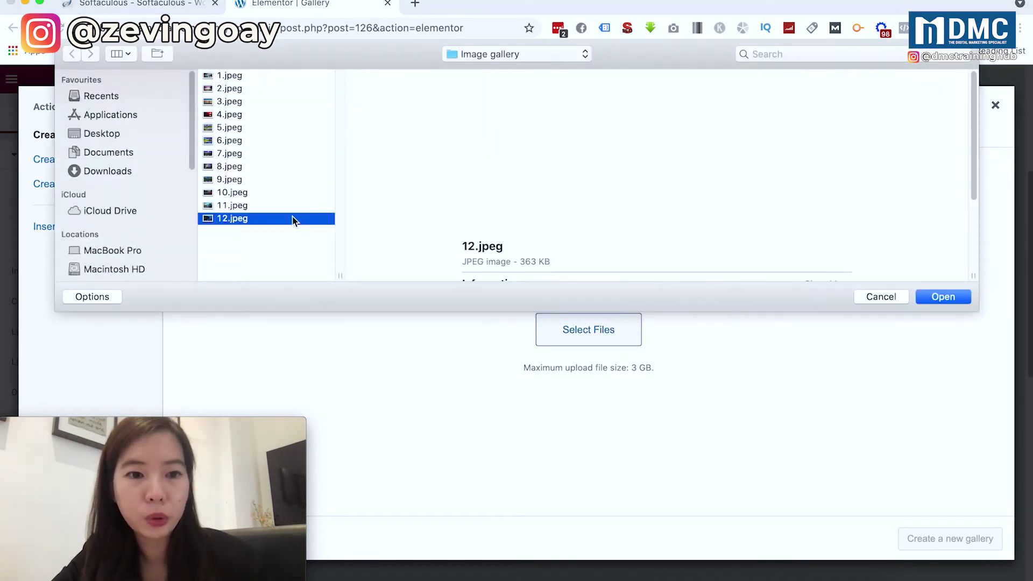
left_click(271, 75, "shift")
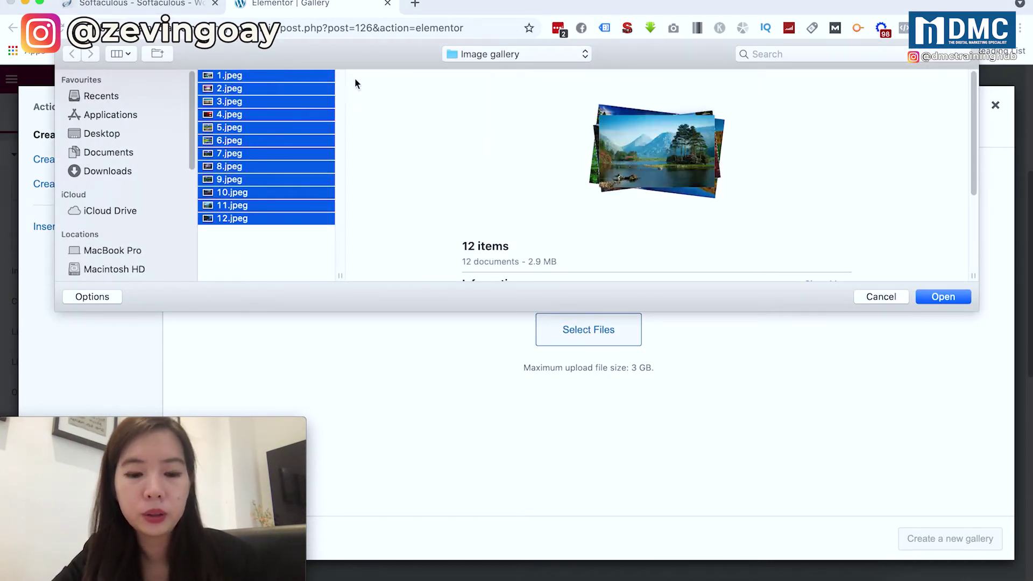
left_click(943, 299)
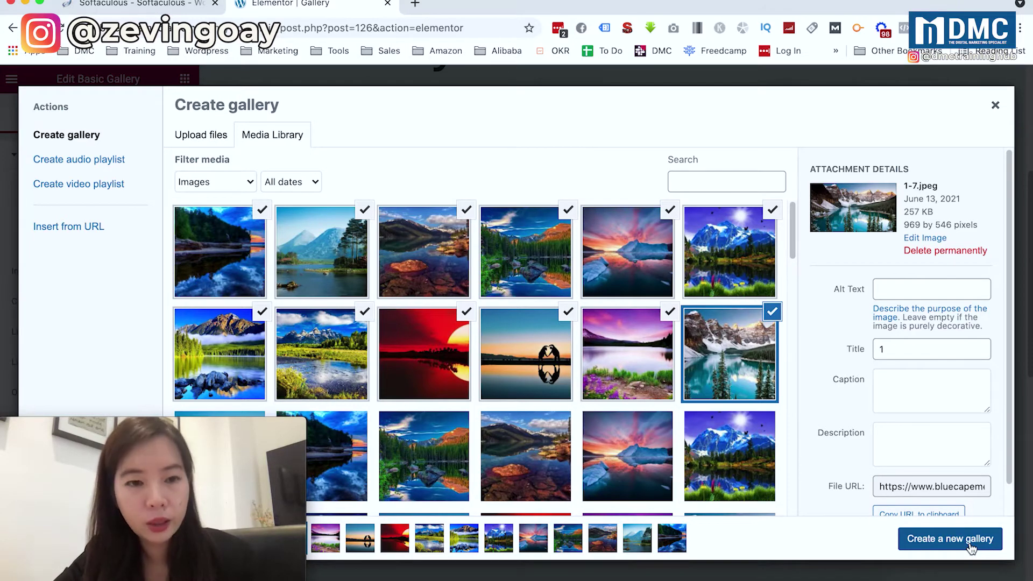
Create a new gallery from the twelve uploaded images and insert it into the Basic Gallery widget.
left_click(950, 538)
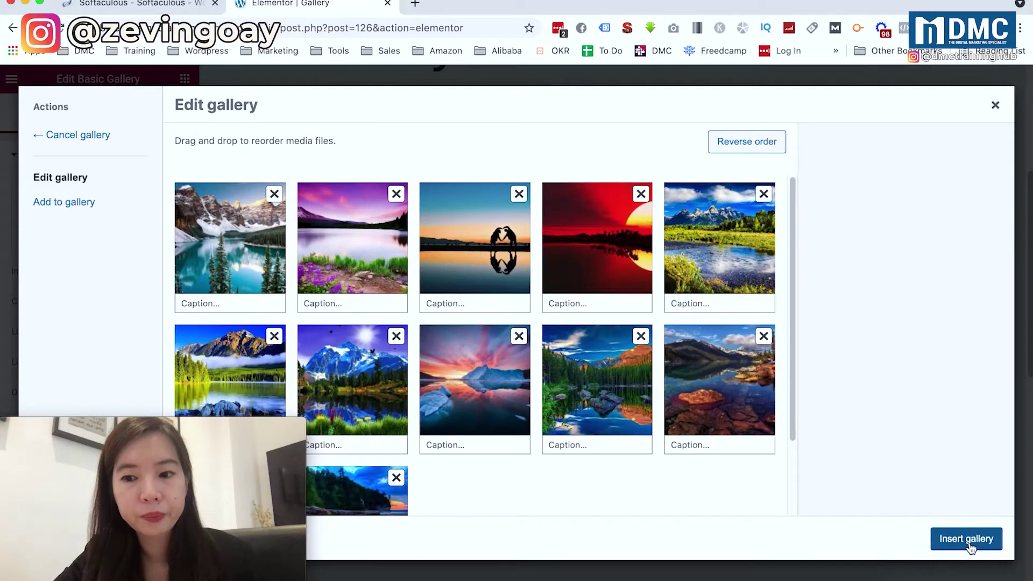
left_click(965, 538)
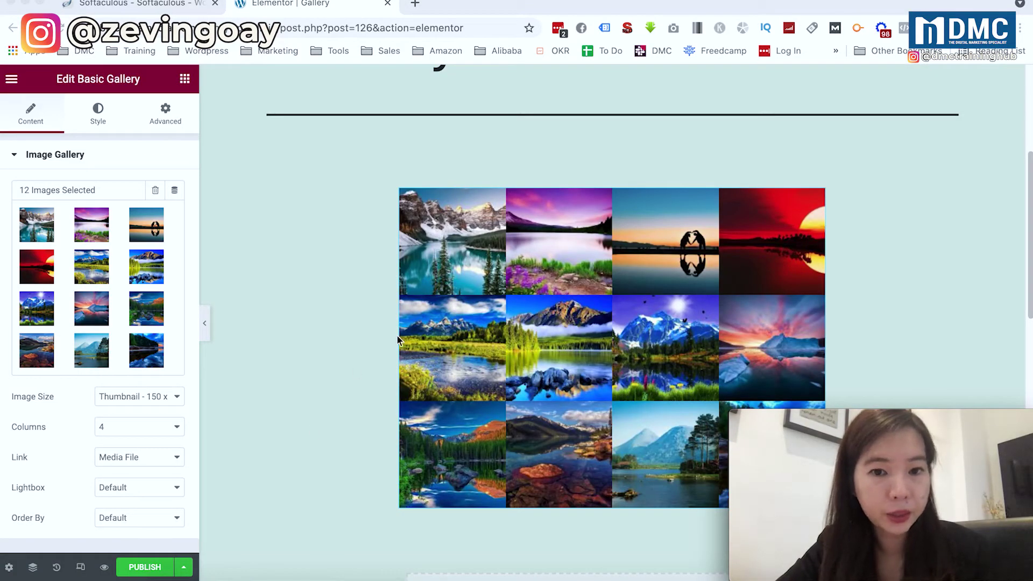
scroll(573, 319, "down", 1)
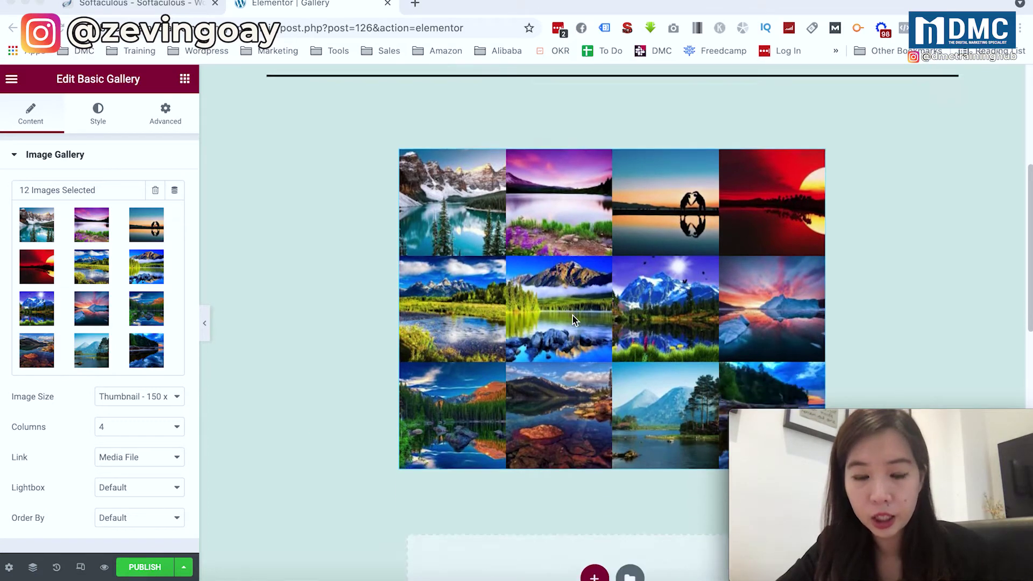
scroll(572, 319, "down", 1)
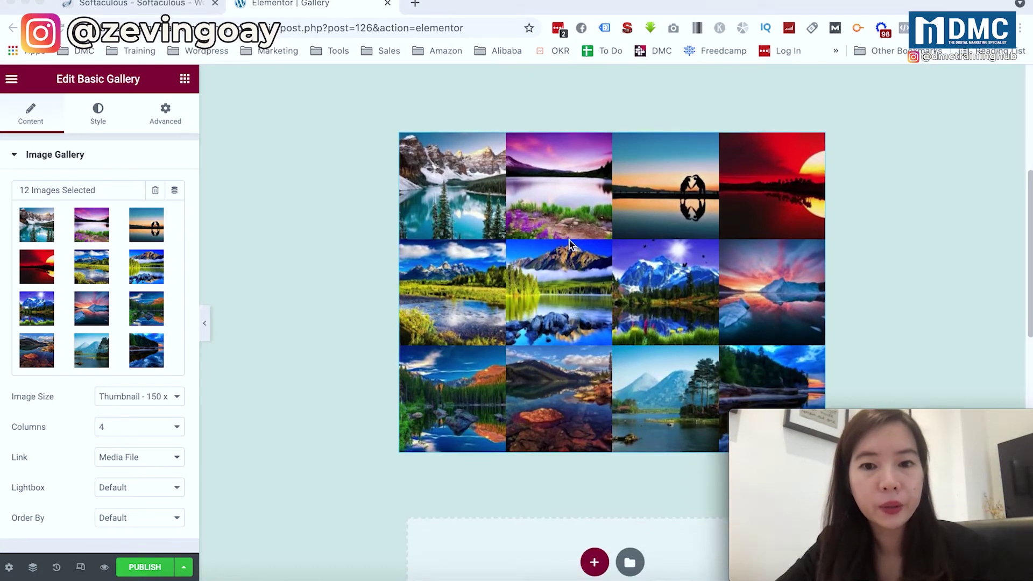
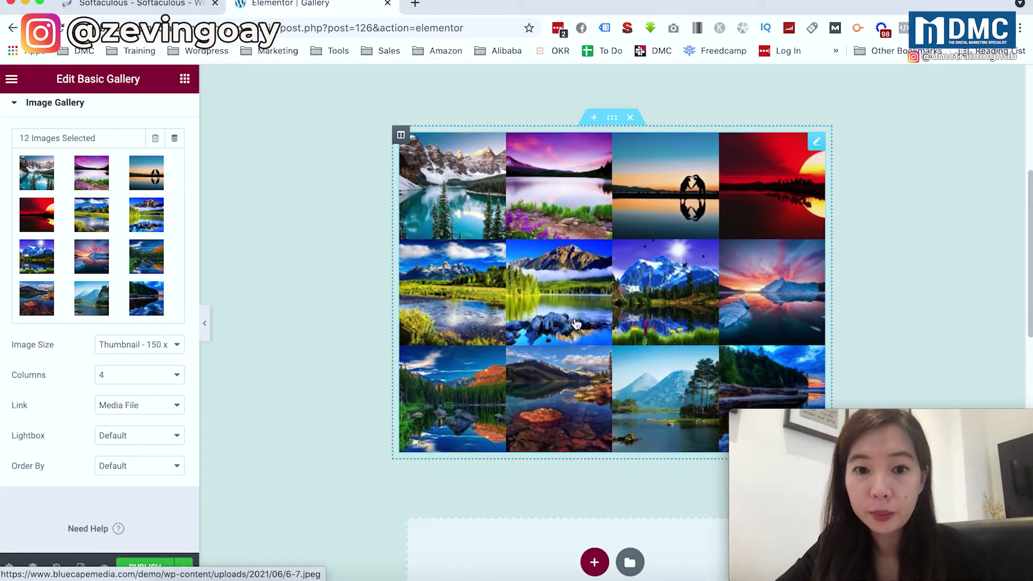
Try the Full image size on the gallery and set it back to Thumbnail - 150 x 150.
left_click(177, 345)
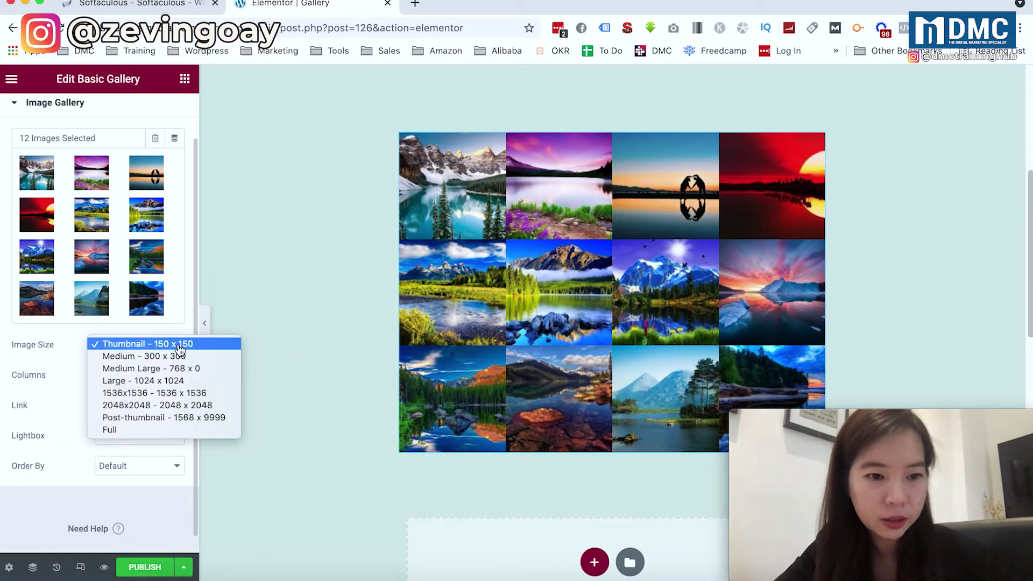
left_click(126, 430)
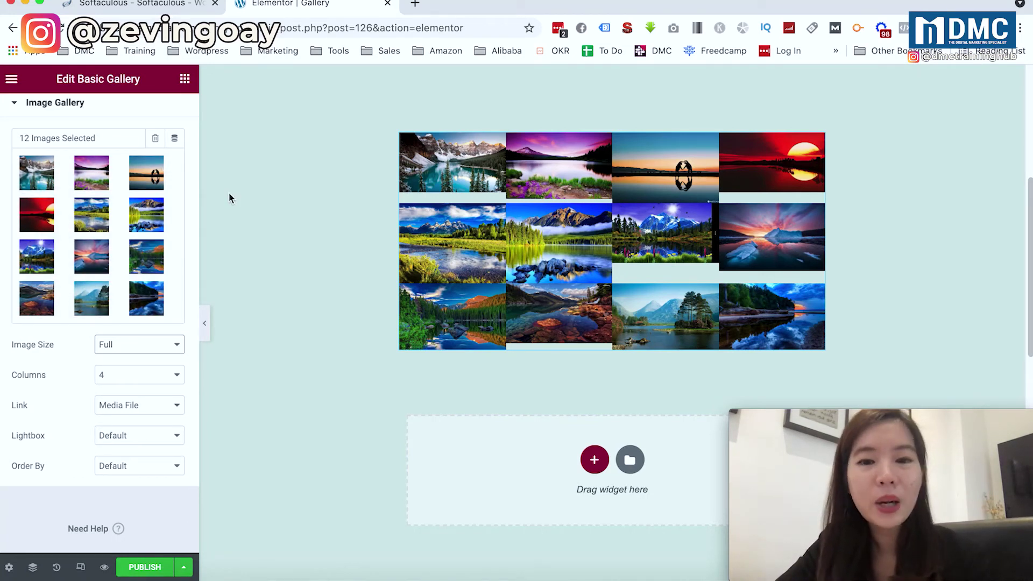
left_click(115, 349)
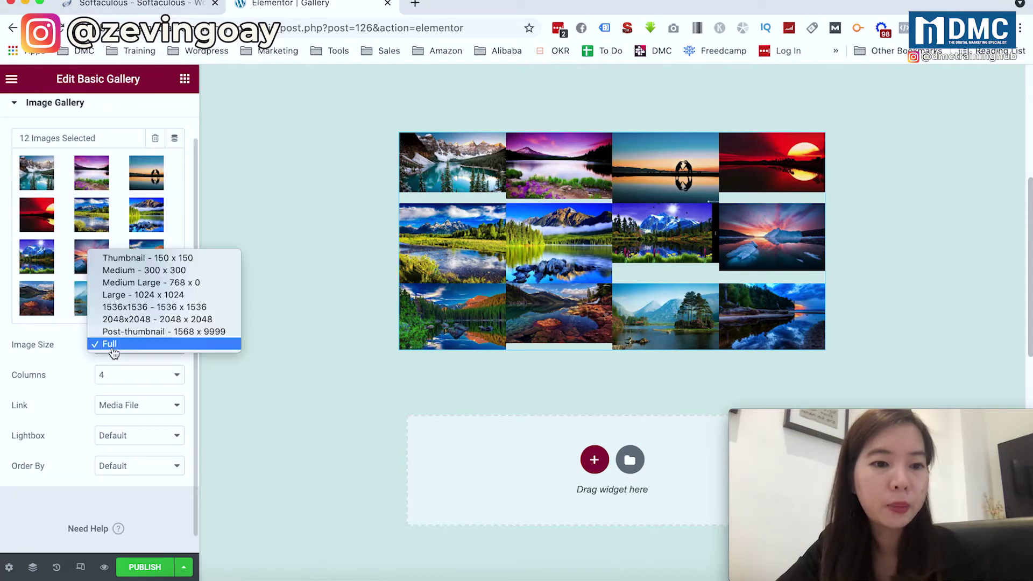
left_click(137, 258)
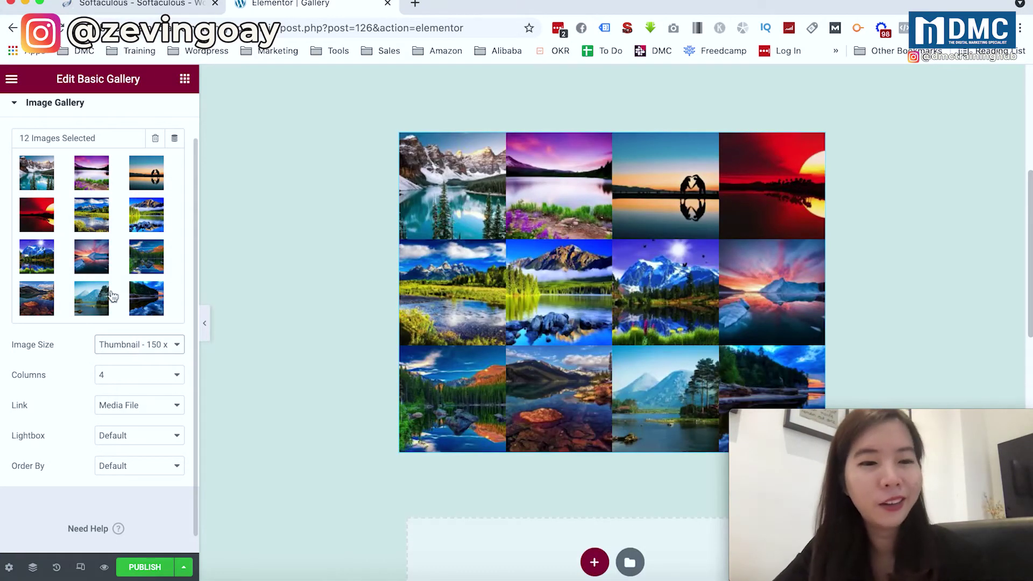
Try the gallery with 3, 5 and 10 columns and set it back to 4 columns.
scroll(64, 359, "down", 1)
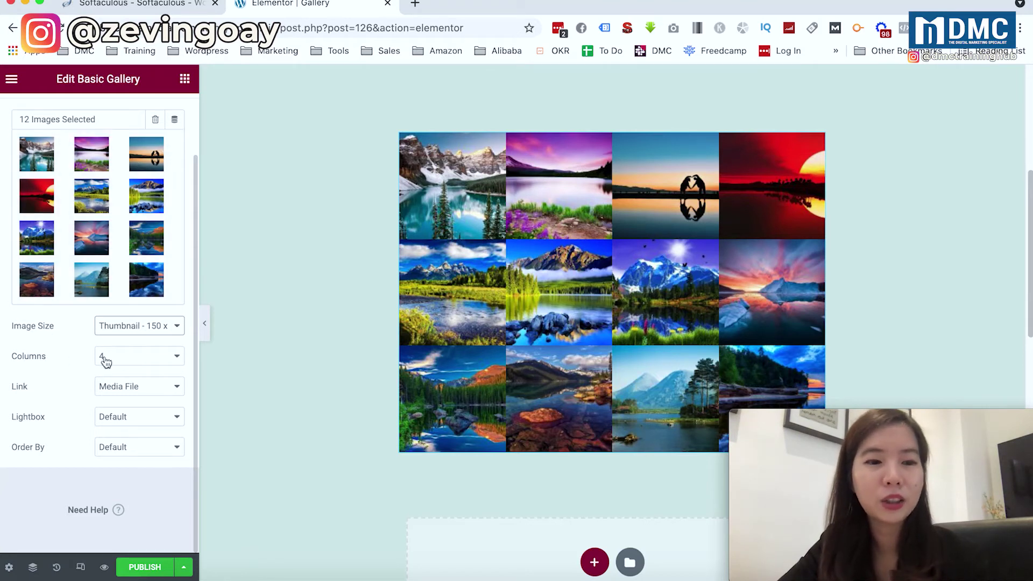
left_click(171, 364)
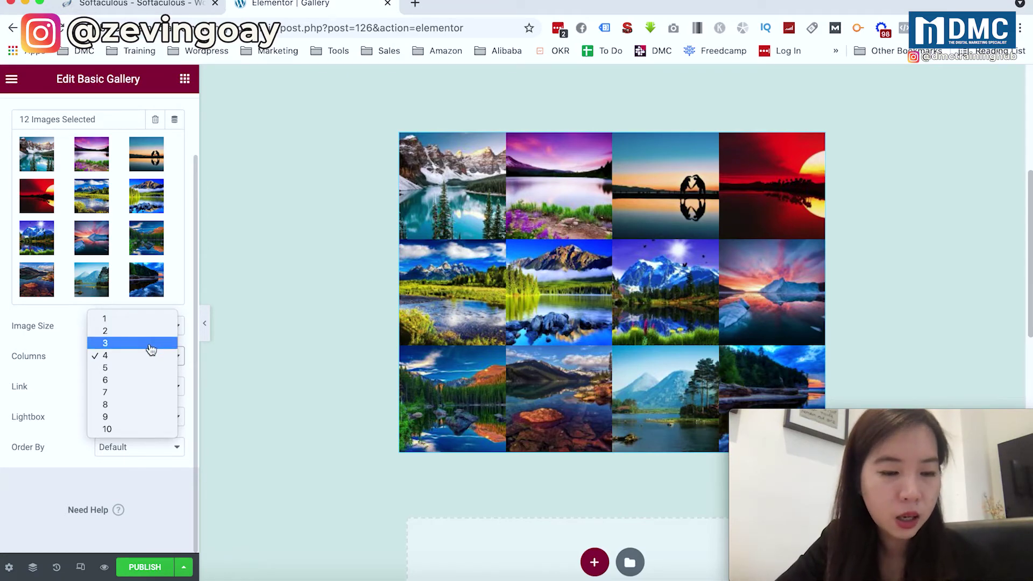
left_click(151, 345)
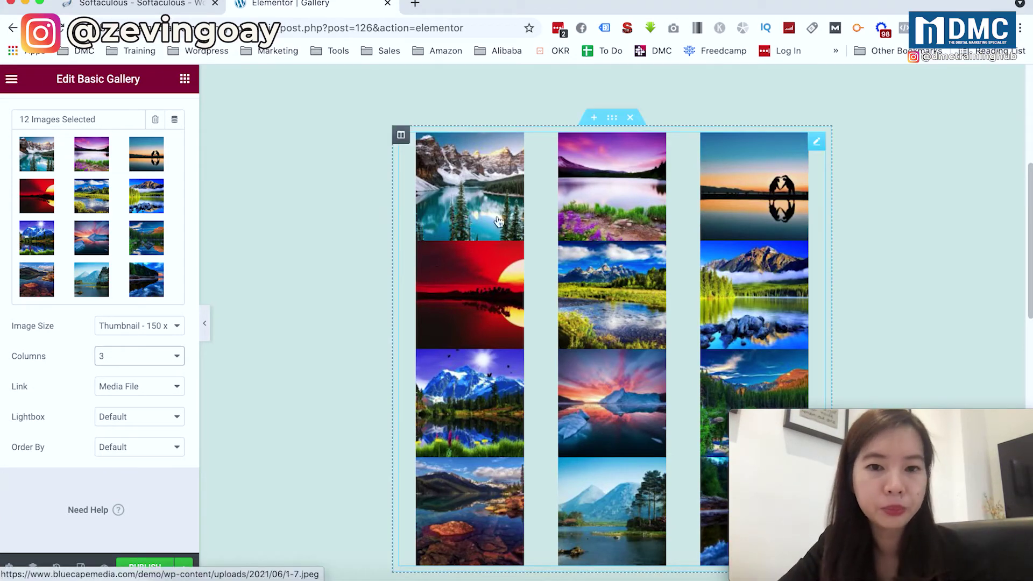
left_click(142, 357)
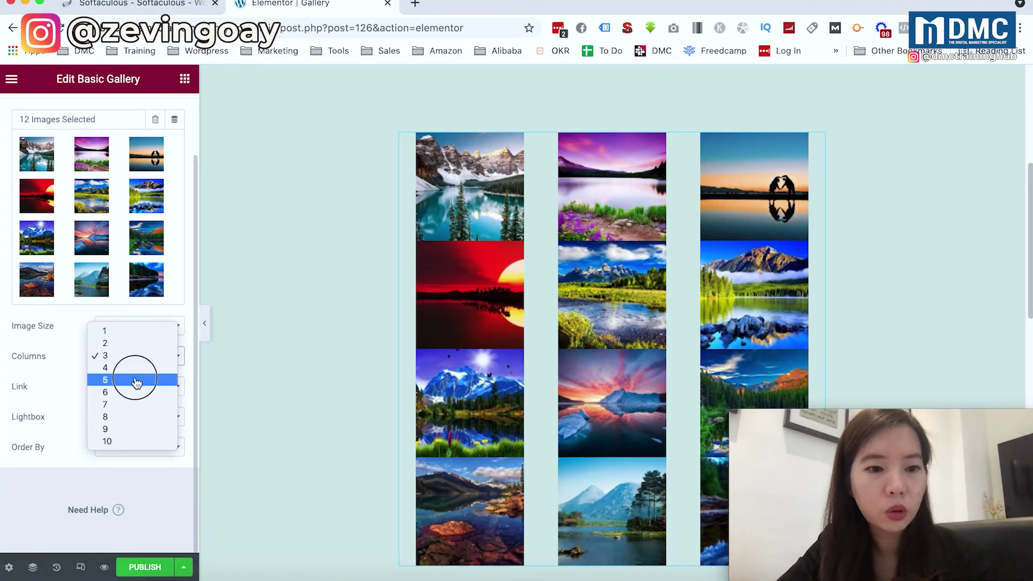
left_click(136, 381)
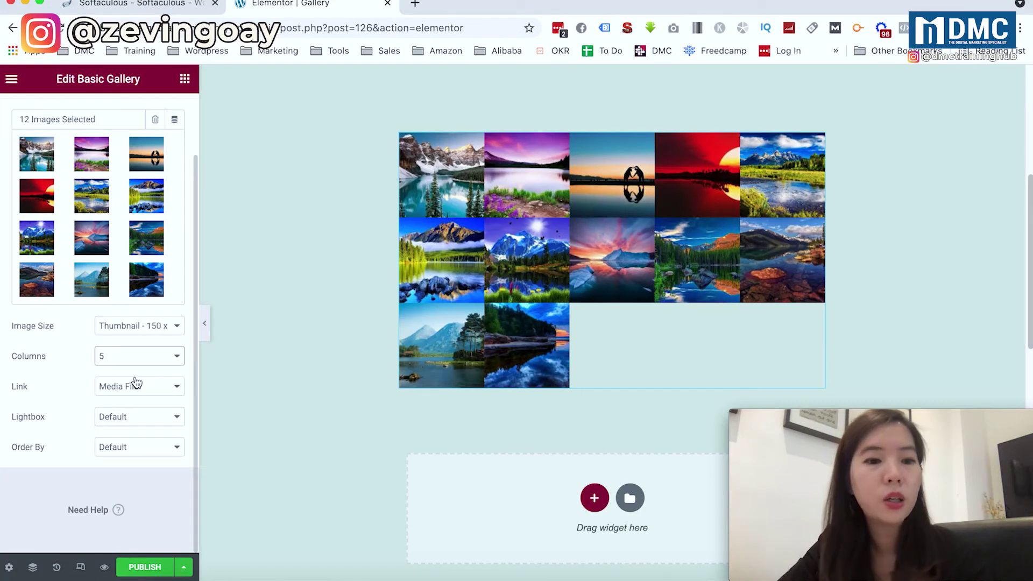
left_click(138, 359)
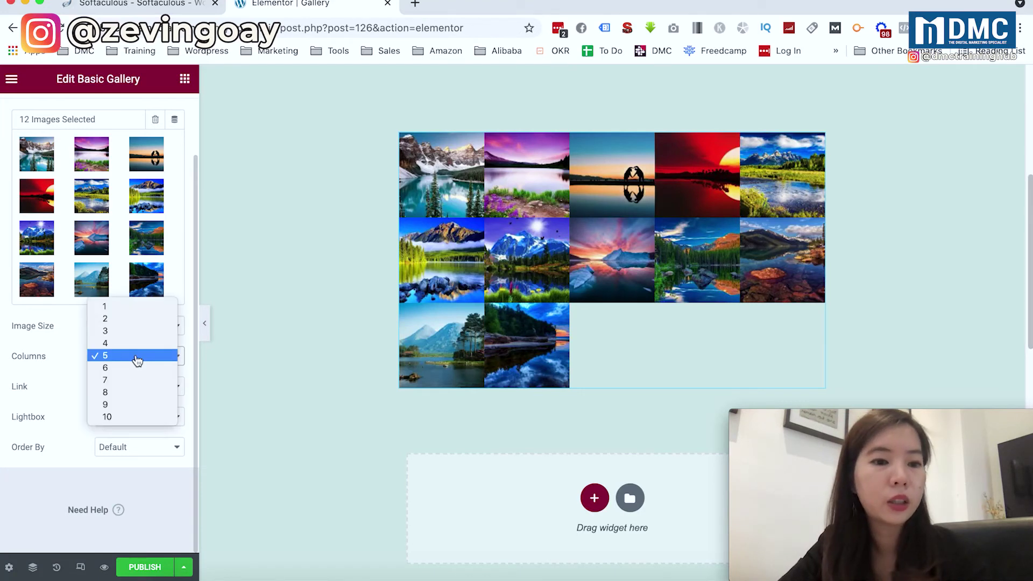
left_click(139, 417)
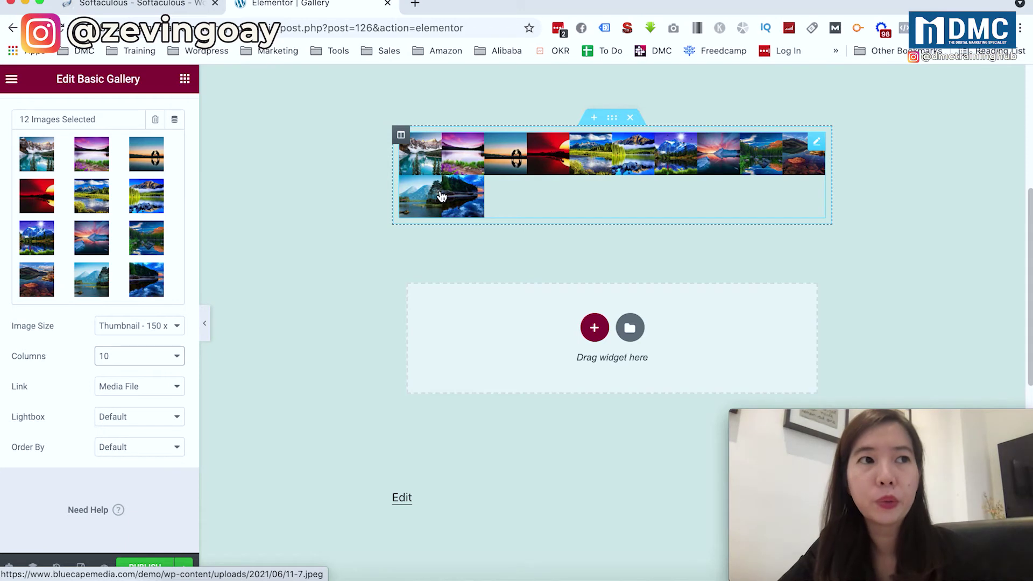
left_click(154, 360)
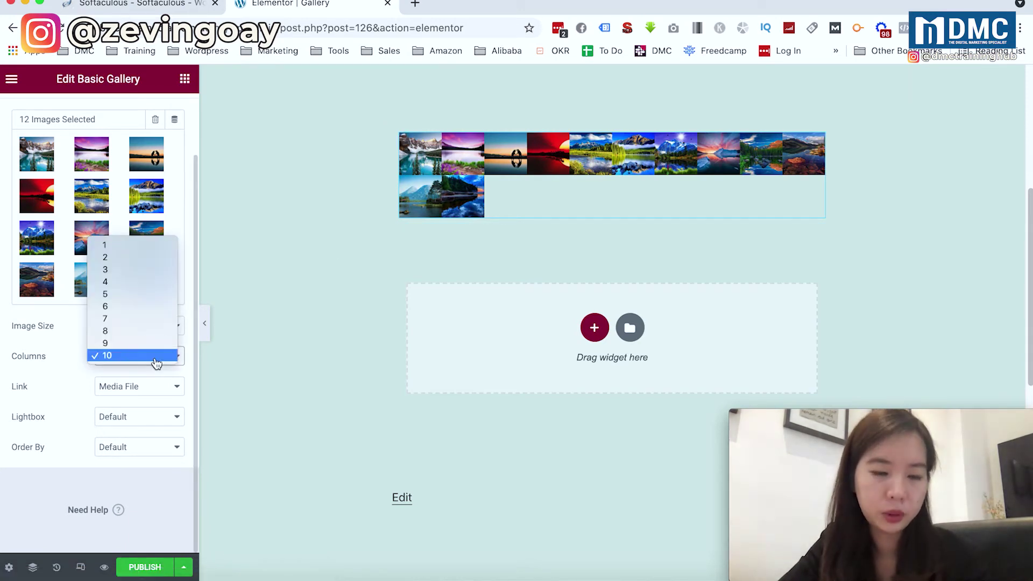
left_click(128, 283)
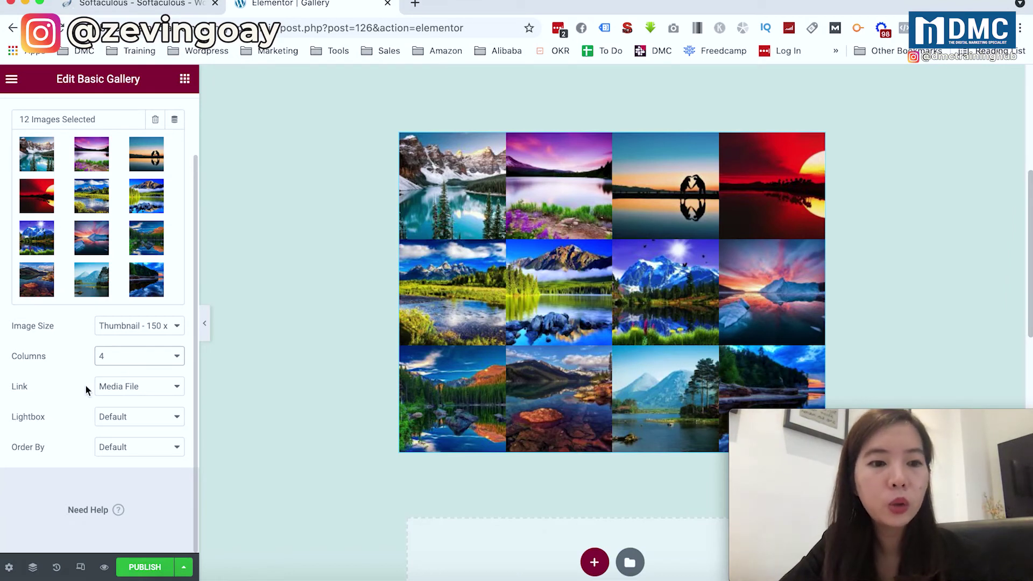
Preview the Gallery page in the browser and examine the image grid's layout.
left_click(103, 569)
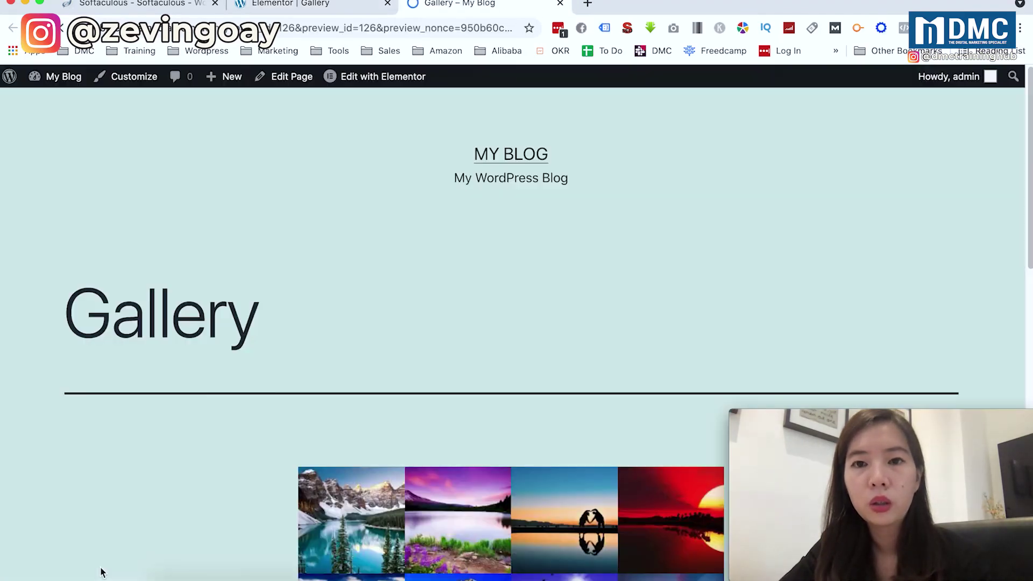
scroll(239, 498, "down", 5)
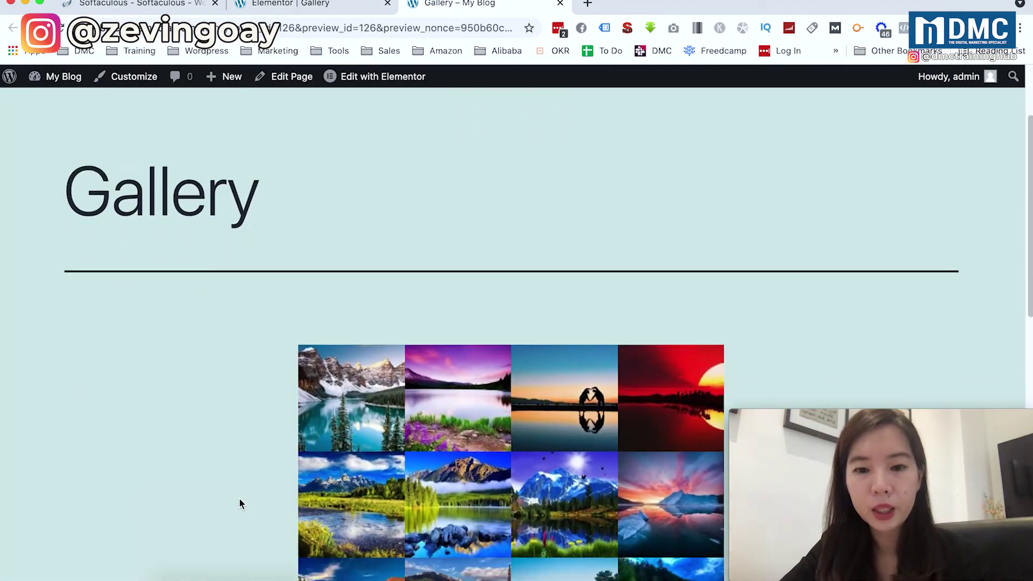
scroll(239, 499, "down", 3)
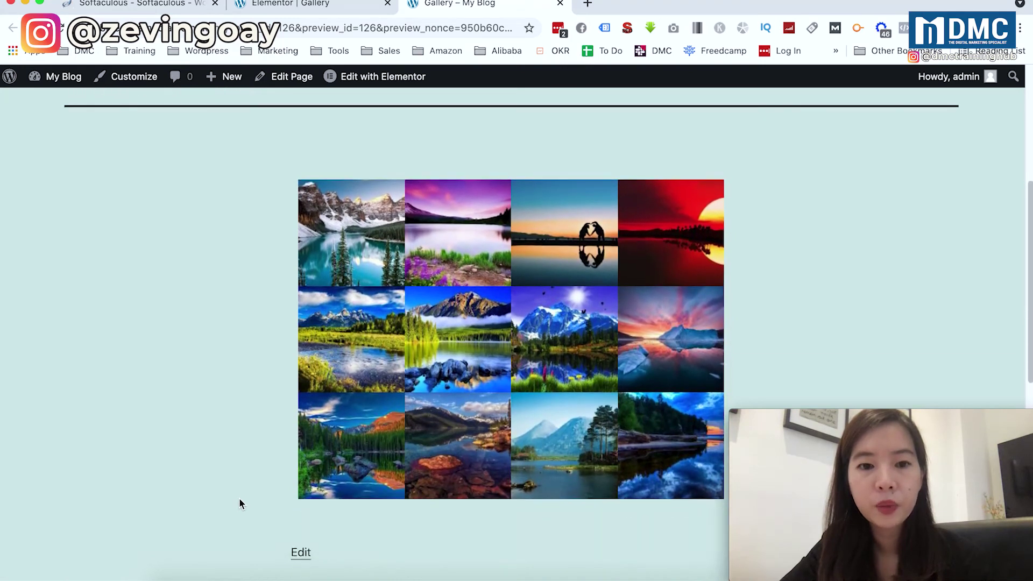
scroll(239, 487, "down", 1)
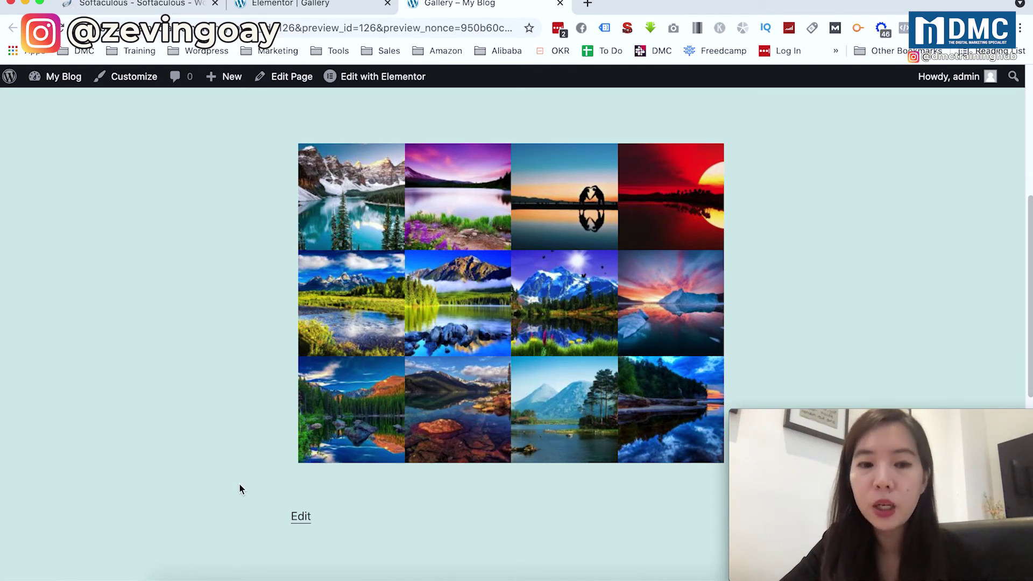
Enlarge the first gallery image on the preview page, browse backwards through several images and close the enlarged view.
left_click(353, 210)
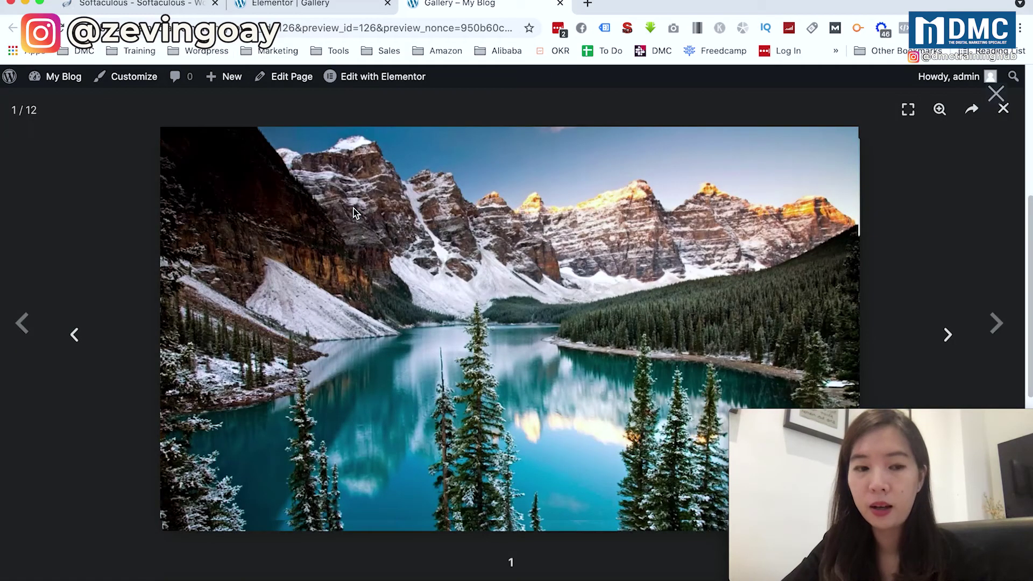
left_click(21, 327)
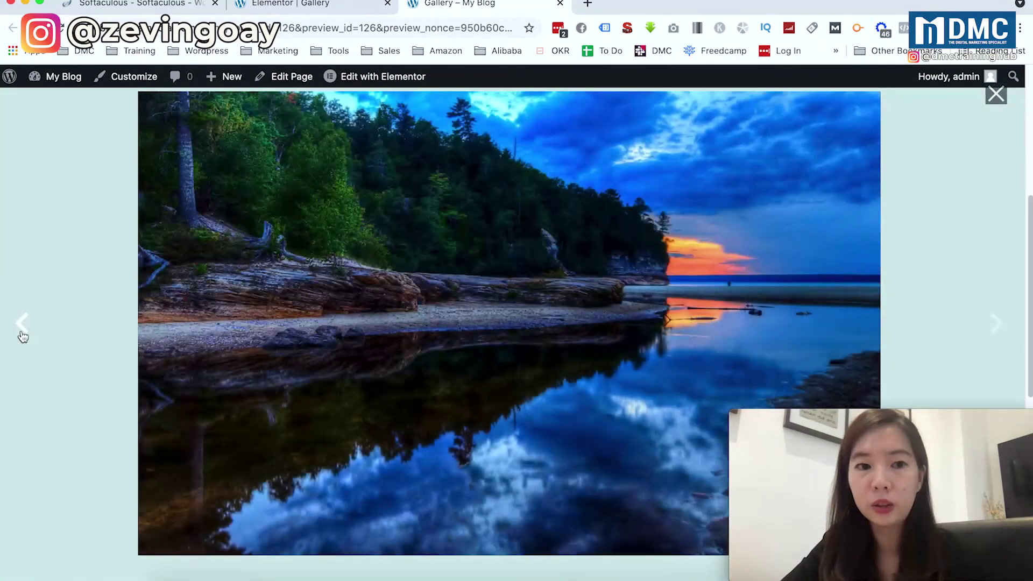
left_click(22, 334)
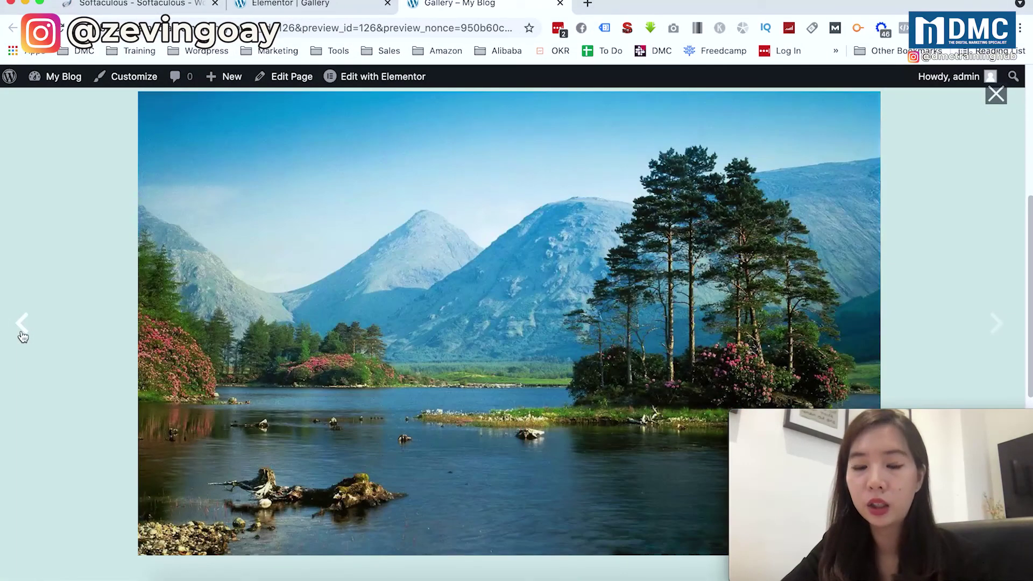
left_click(23, 334)
left_click(23, 335)
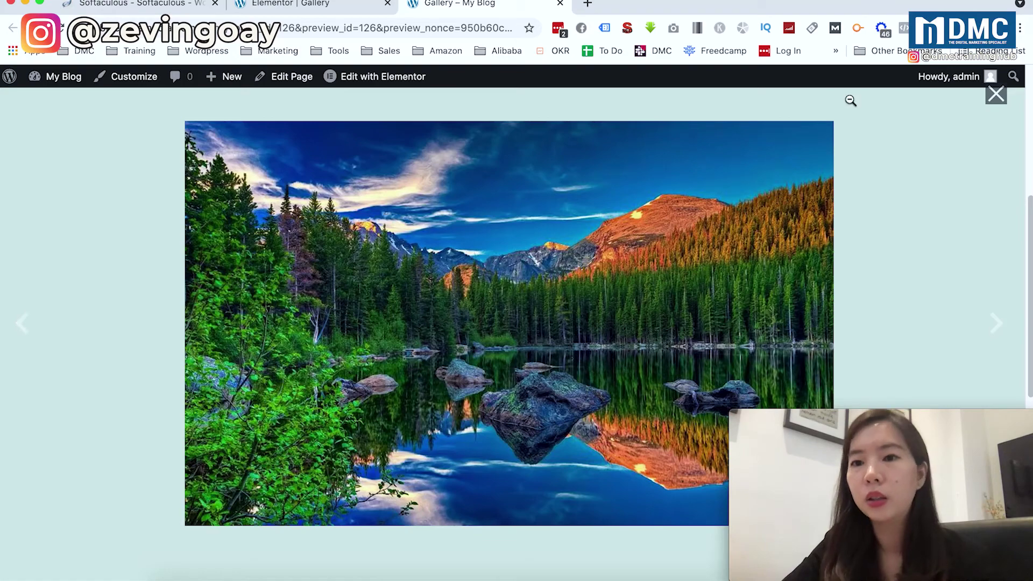
left_click(995, 95)
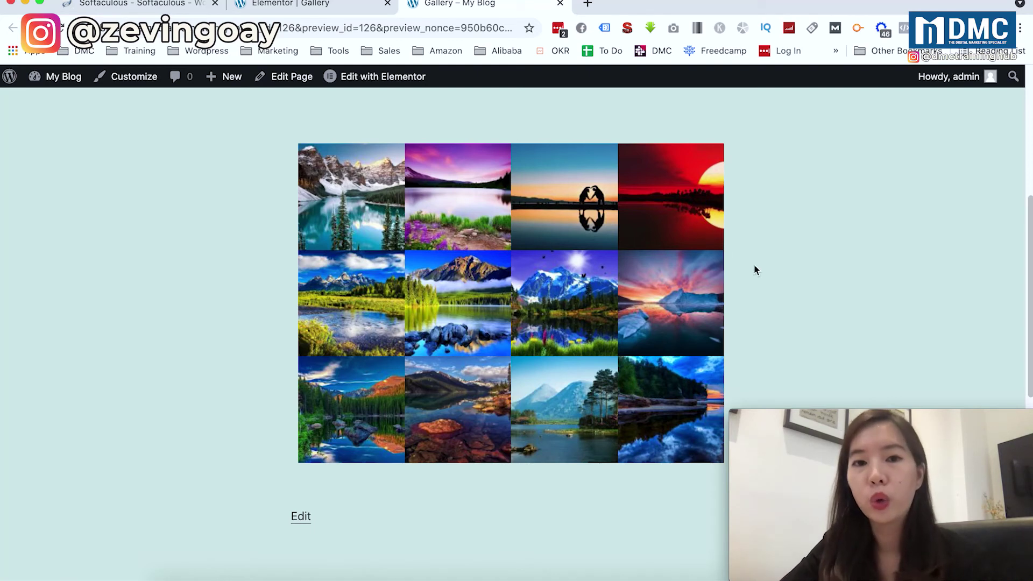
Return to the Elementor editor and set the gallery's Lightbox option to Yes.
left_click(282, 9)
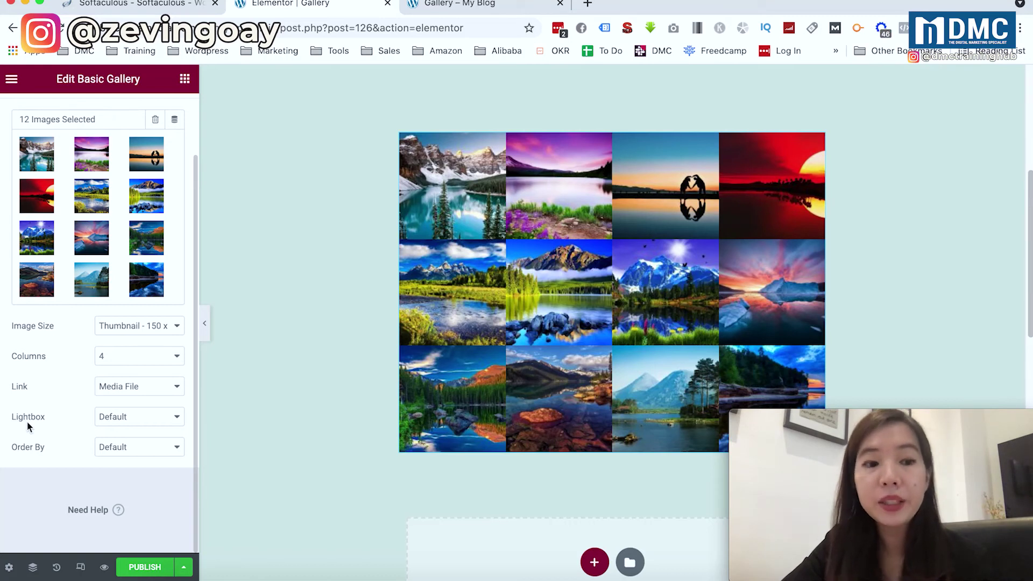
left_click(179, 425)
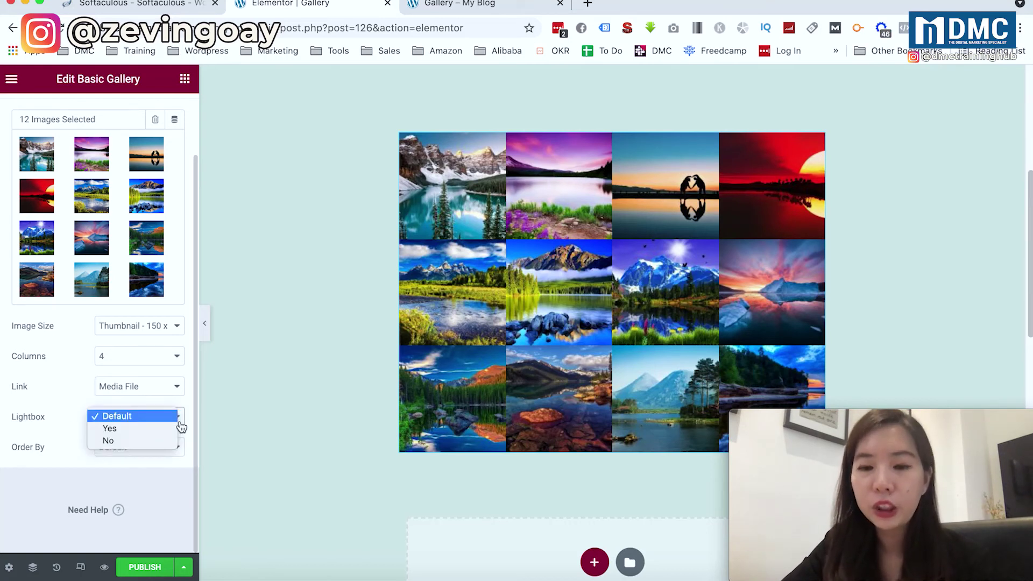
left_click(156, 435)
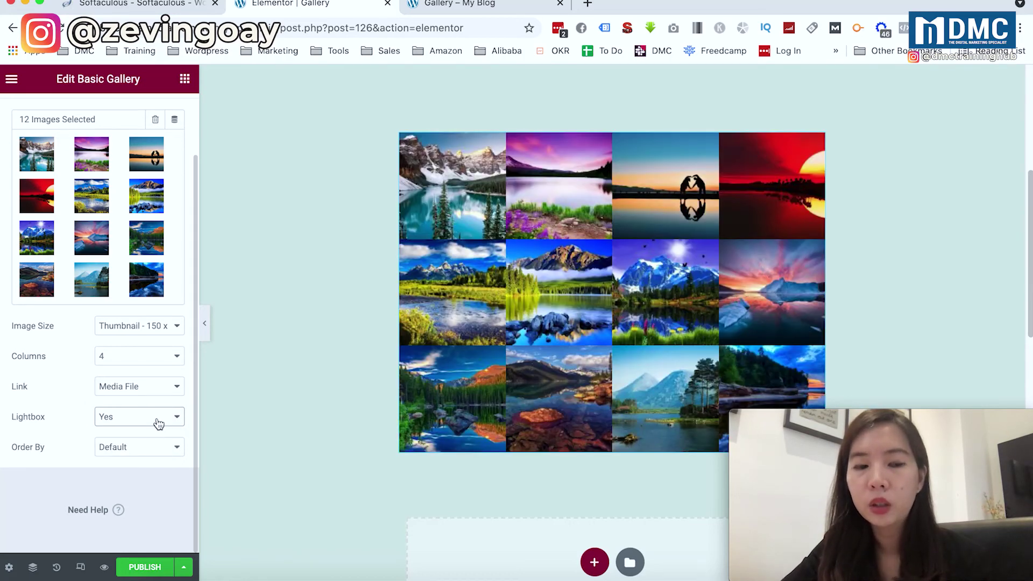
Switch to the Gallery preview page, enlarge the first image in the second row and browse backwards to the preceding image.
left_click(470, 3)
scroll(193, 457, "down", 3)
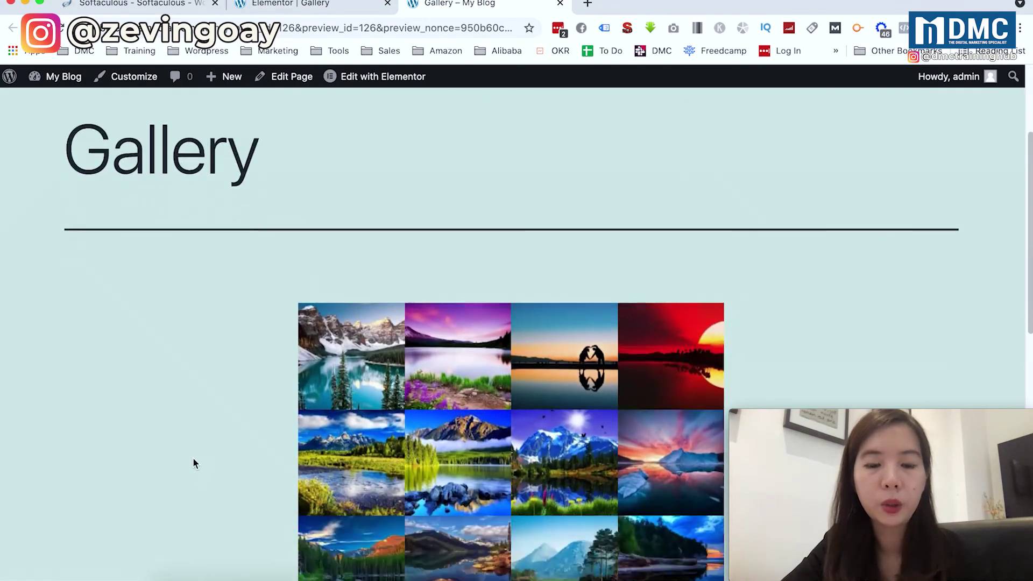
left_click(334, 469)
left_click(24, 325)
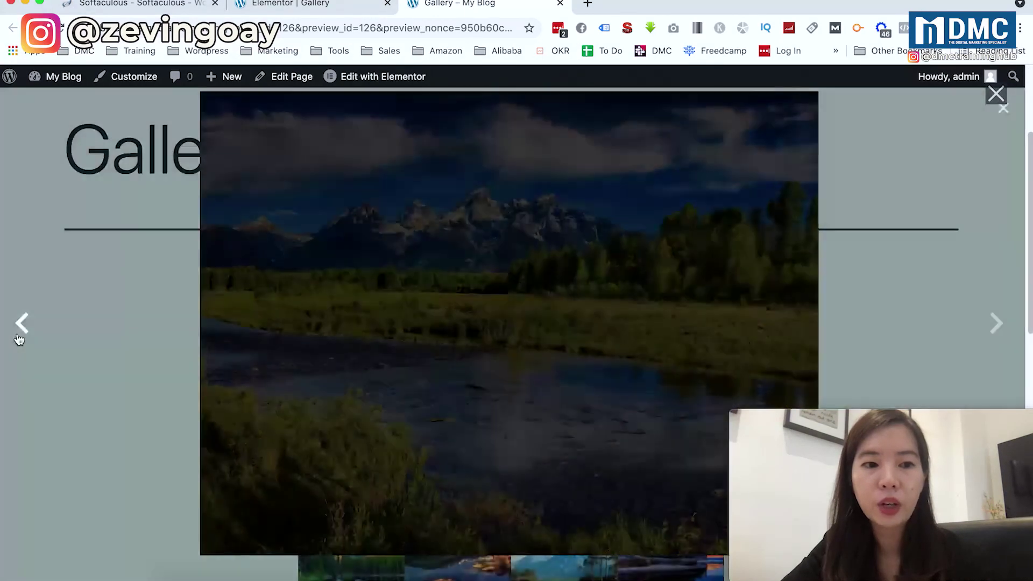
Return to the Elementor editor and review the gallery's Link options, keeping Media File selected.
left_click(347, 11)
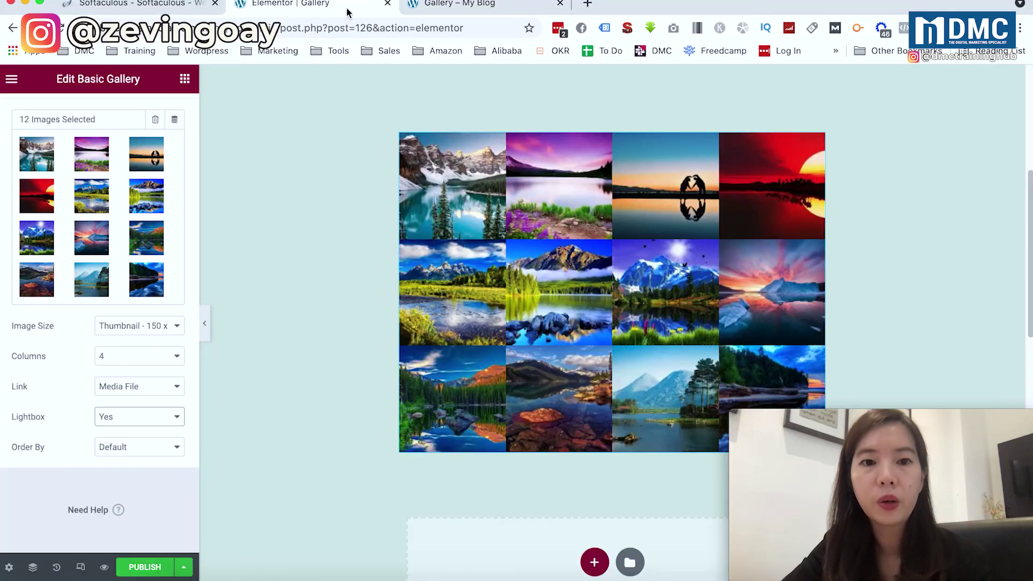
left_click(146, 396)
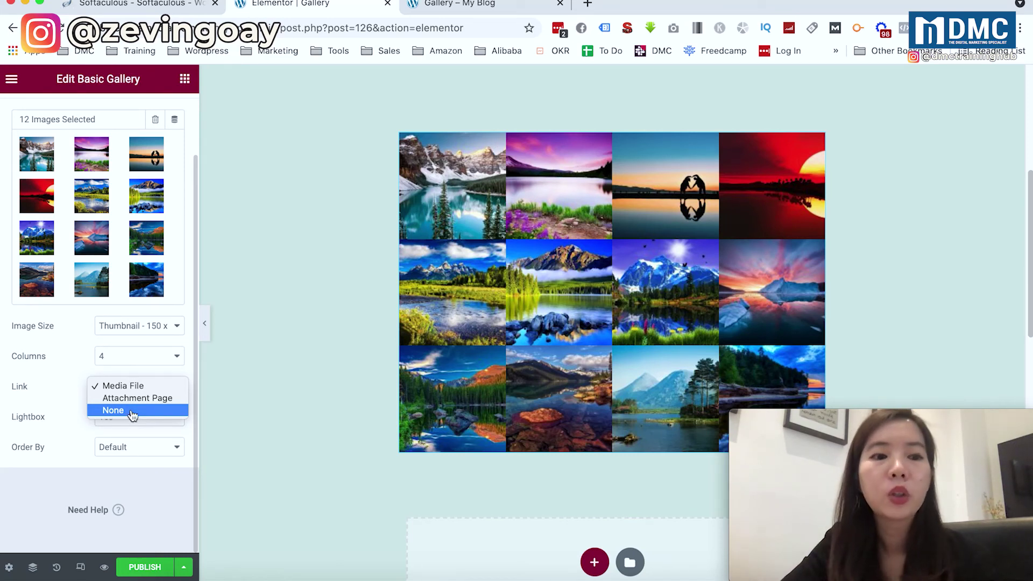
left_click(123, 386)
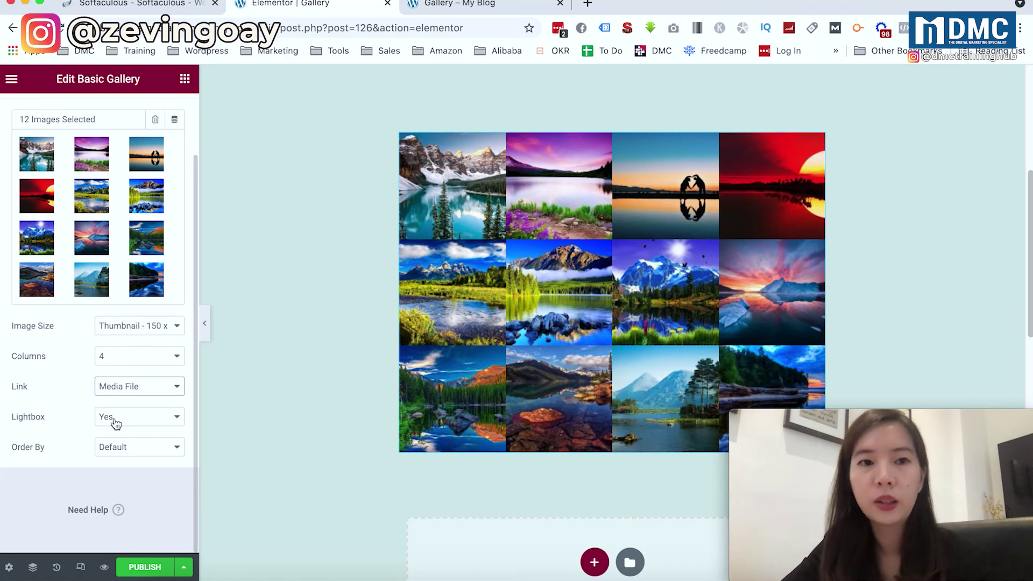
Switch back to the Gallery preview page and close the enlarged red sunset image to view the whole grid.
left_click(461, 4)
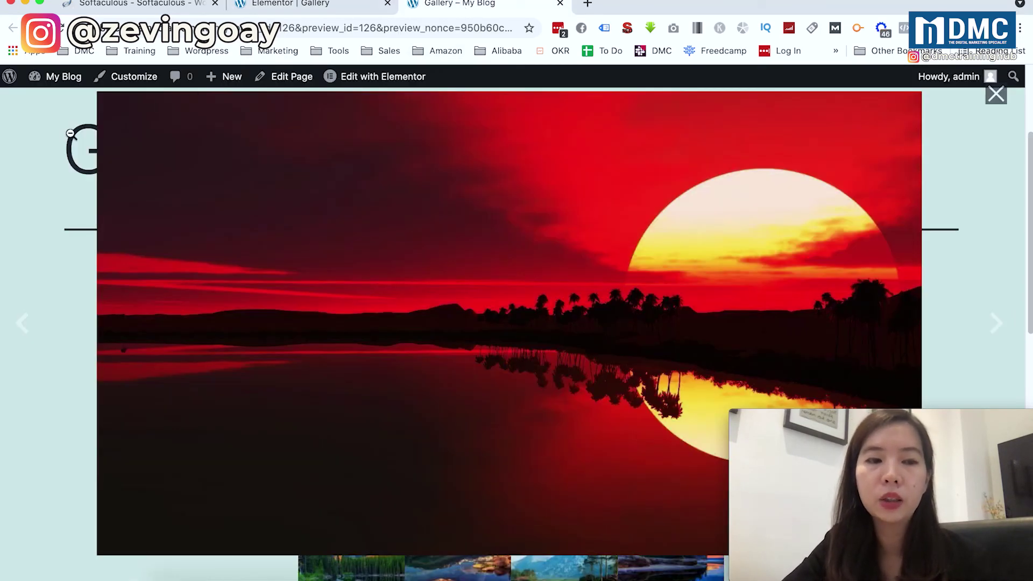
left_click(58, 180)
scroll(285, 347, "down", 2)
scroll(286, 348, "down", 3)
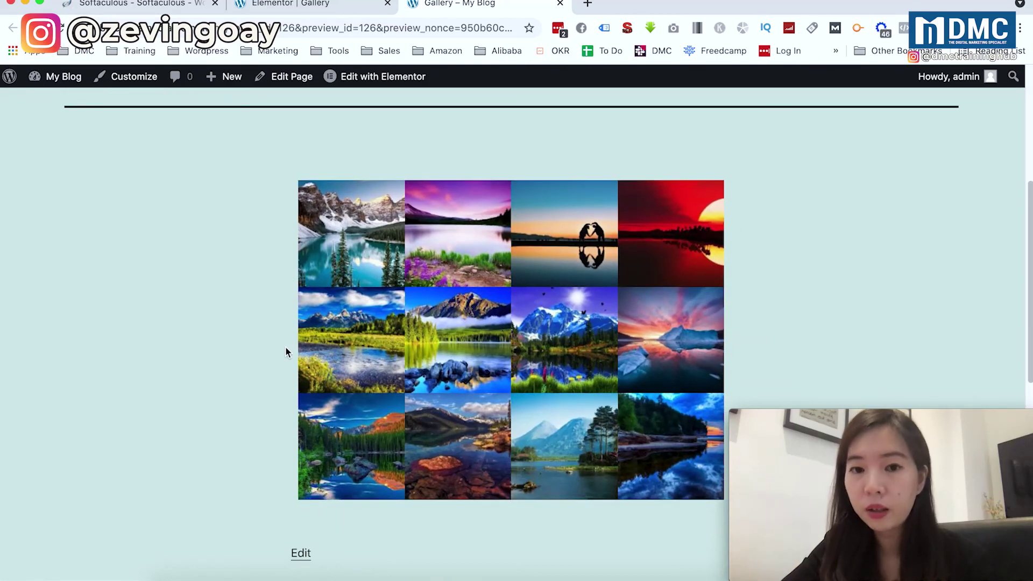
Enlarge the first image in the third row, browse backwards through two images and close the enlarged view.
left_click(342, 456)
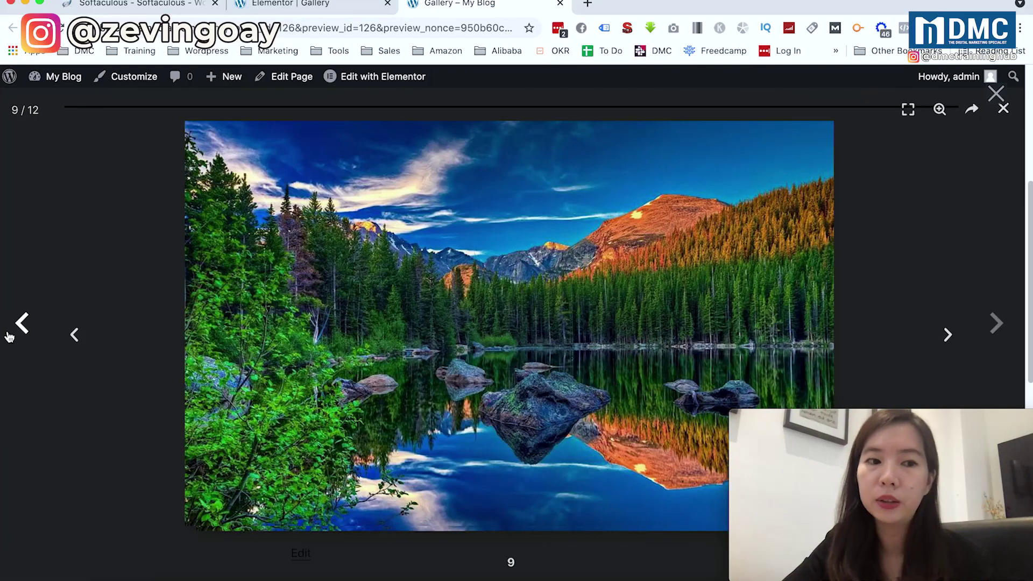
left_click(22, 338)
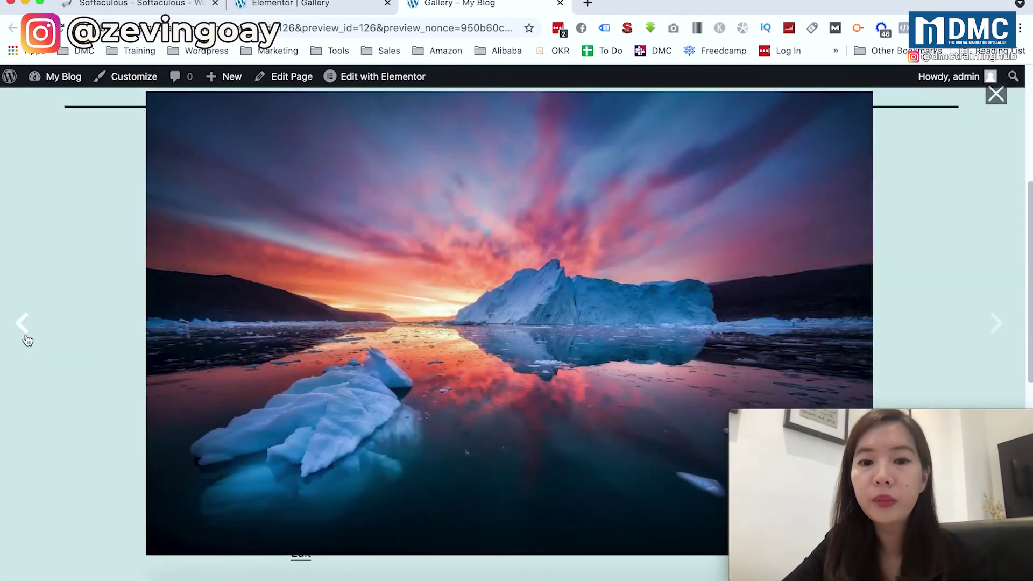
left_click(24, 338)
left_click(21, 435)
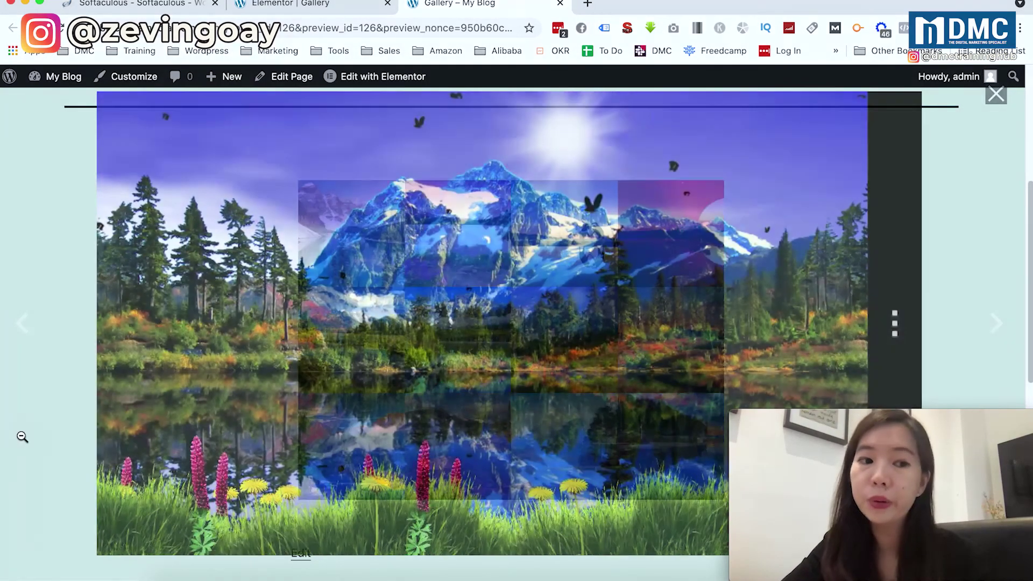
scroll(102, 414, "down", 2)
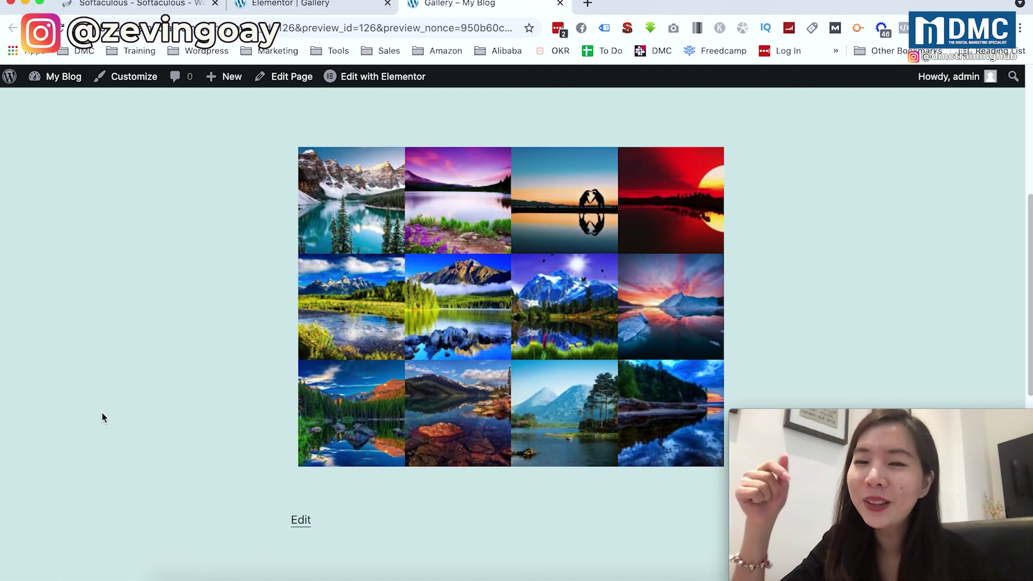
scroll(104, 417, "up", 6)
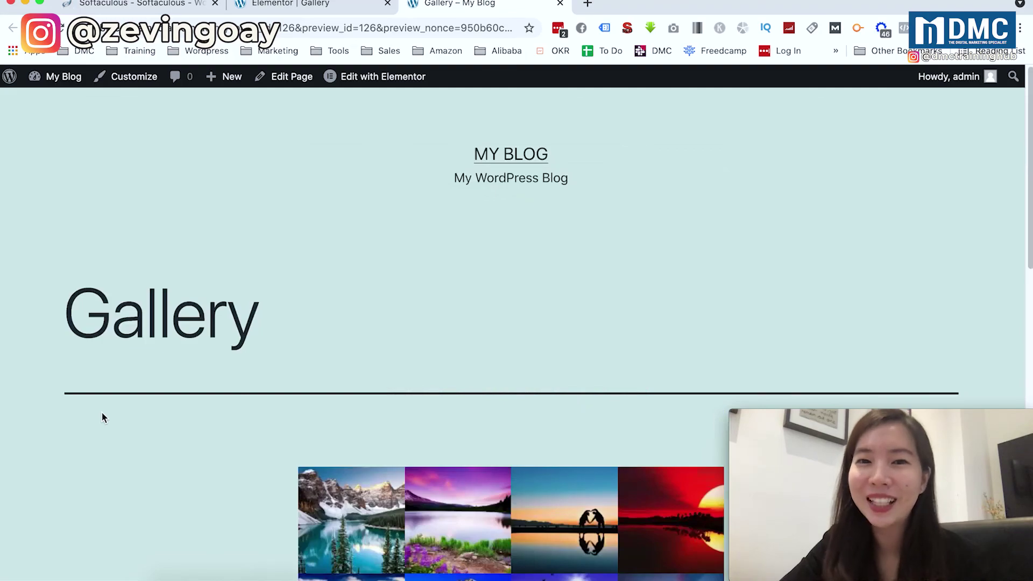